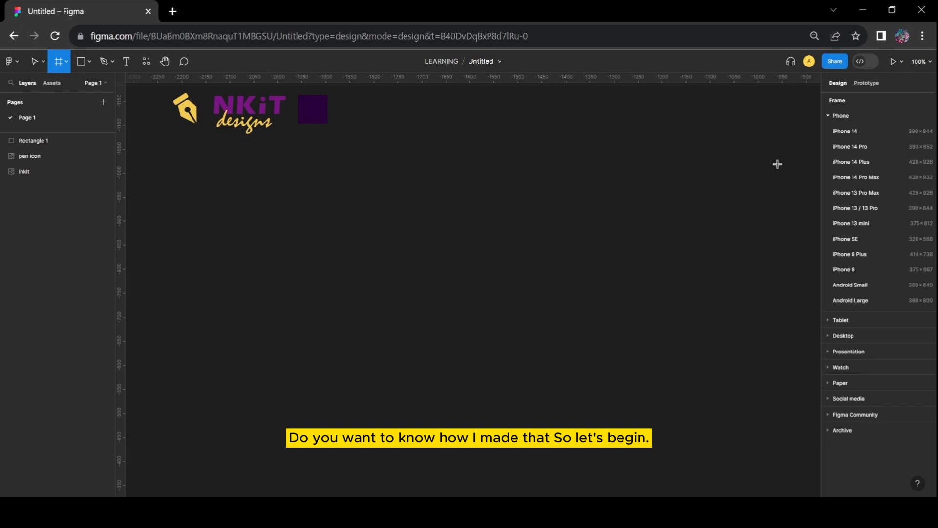
- Add an iPhone 14 Pro frame and fill it with the dark purple 24063C
click(868, 146)
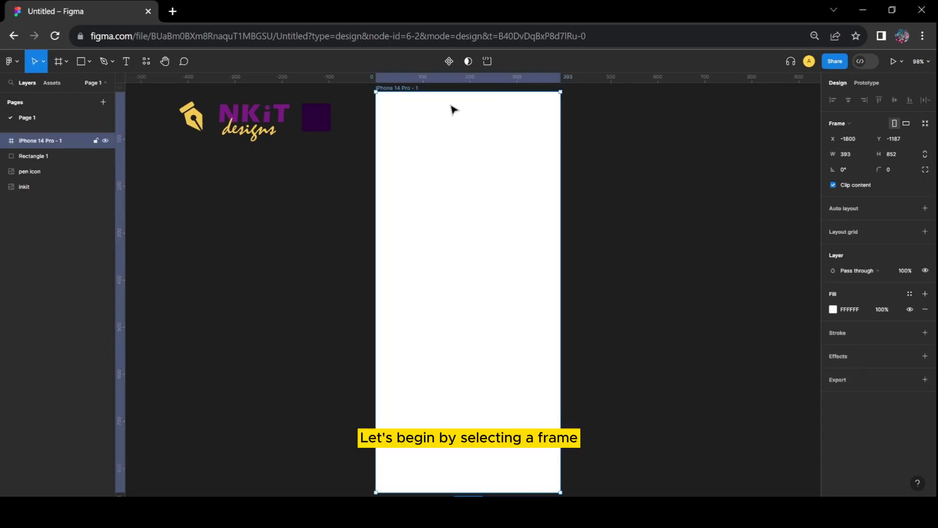
key(ctrl+minus)
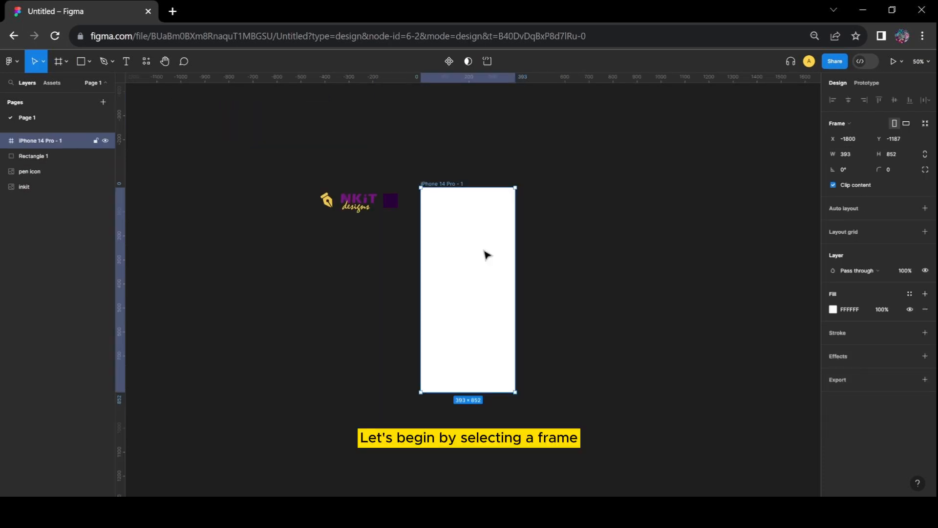
click(833, 309)
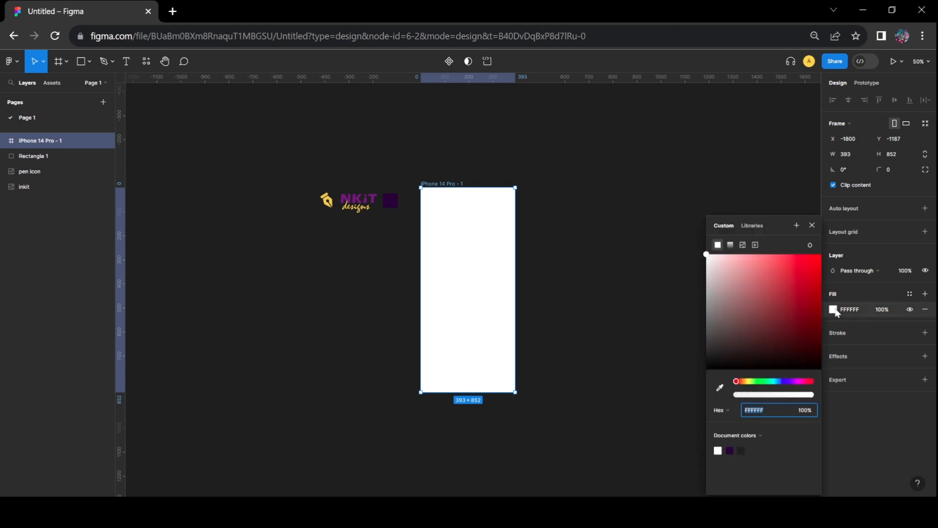
click(720, 388)
click(732, 450)
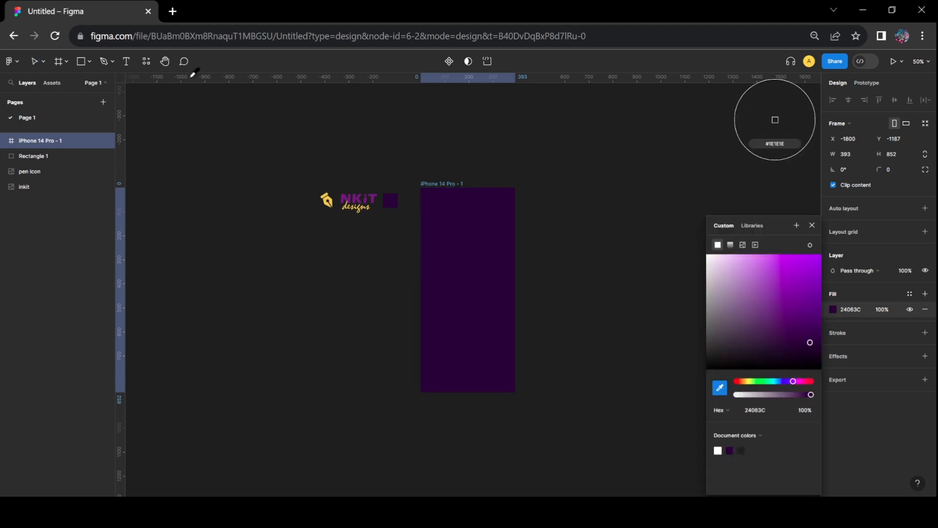
click(36, 61)
click(390, 248)
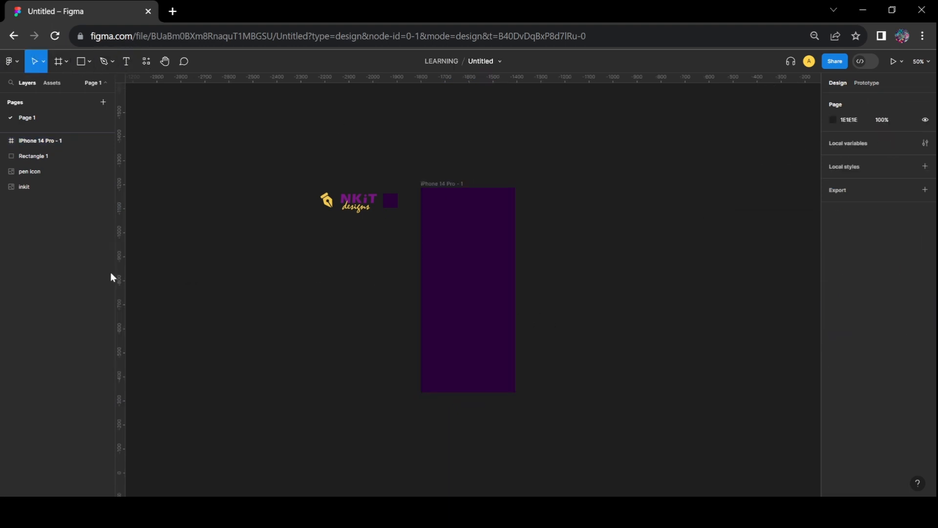
- Add a vertical and a horizontal guide through the frame's centre and place the pen icon where they cross
drag(124, 271, 467, 275)
drag(445, 80, 447, 290)
drag(327, 202, 467, 261)
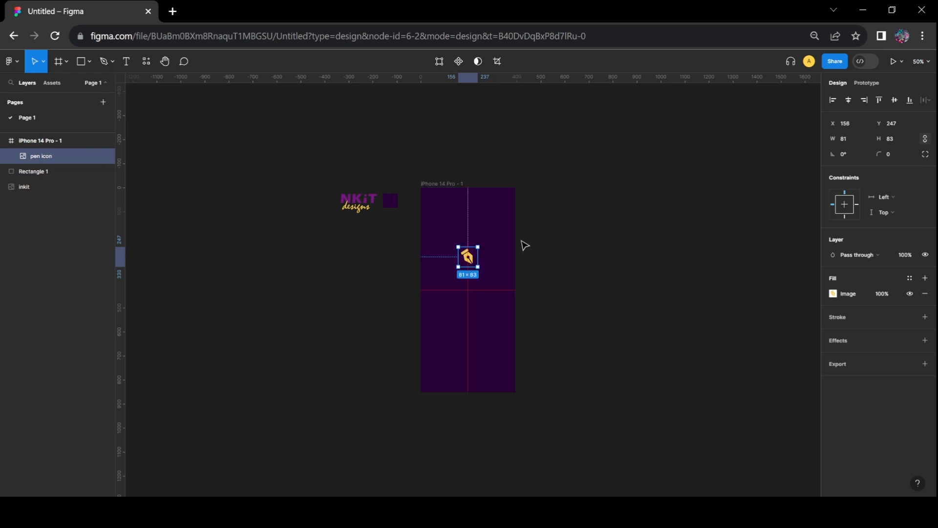
key(plus)
click(468, 225)
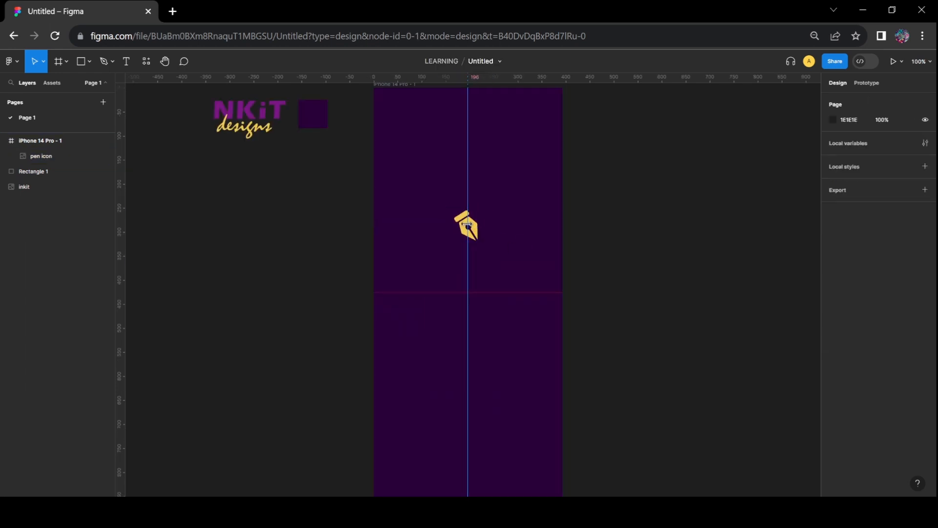
drag(468, 224, 462, 294)
click(645, 309)
- Scale the pen icon down slightly, keeping it centred on the crossing guides
click(480, 304)
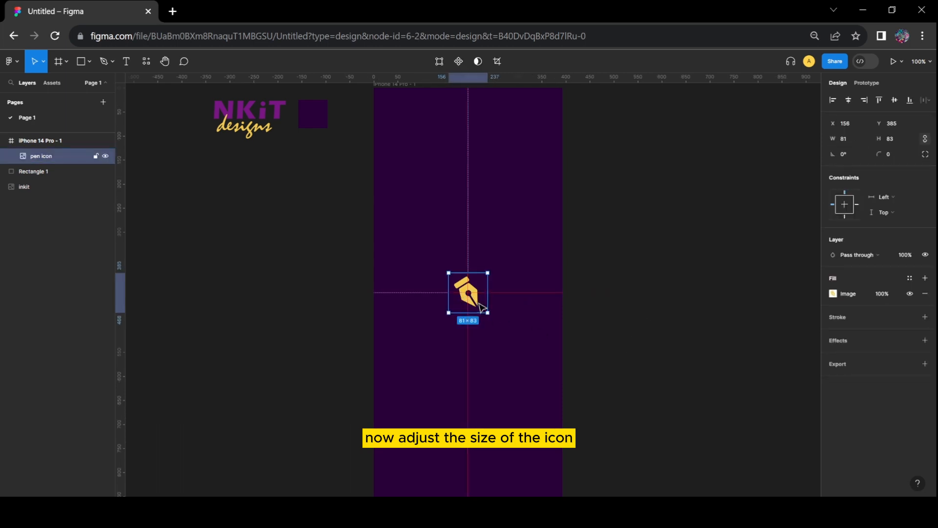
drag(490, 314, 464, 289)
click(656, 293)
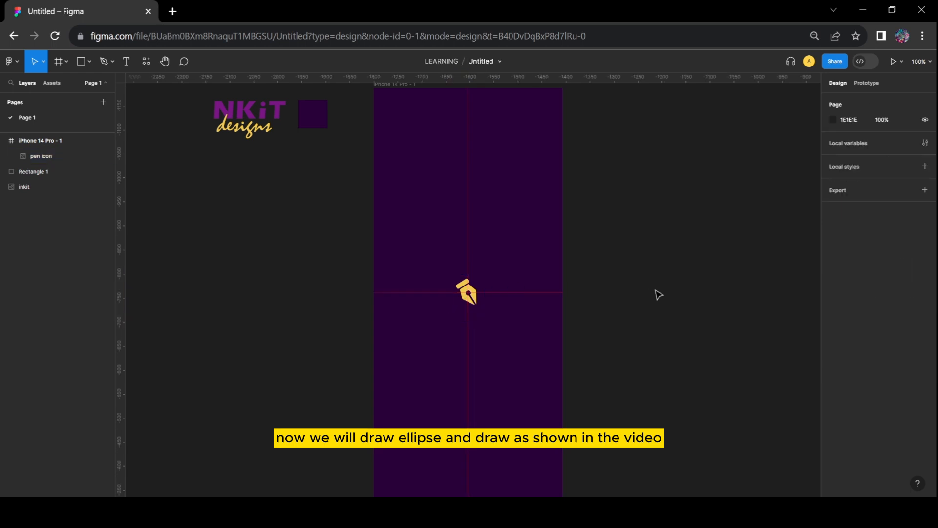
- Draw an ellipse about 316 × 93 in the frame below the pen icon
click(89, 61)
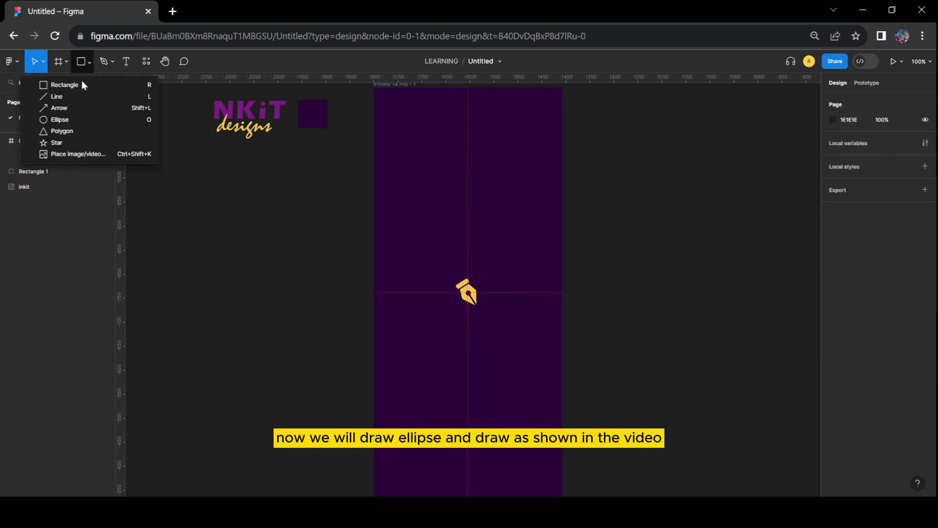
click(78, 119)
drag(388, 318, 541, 364)
key(shift)
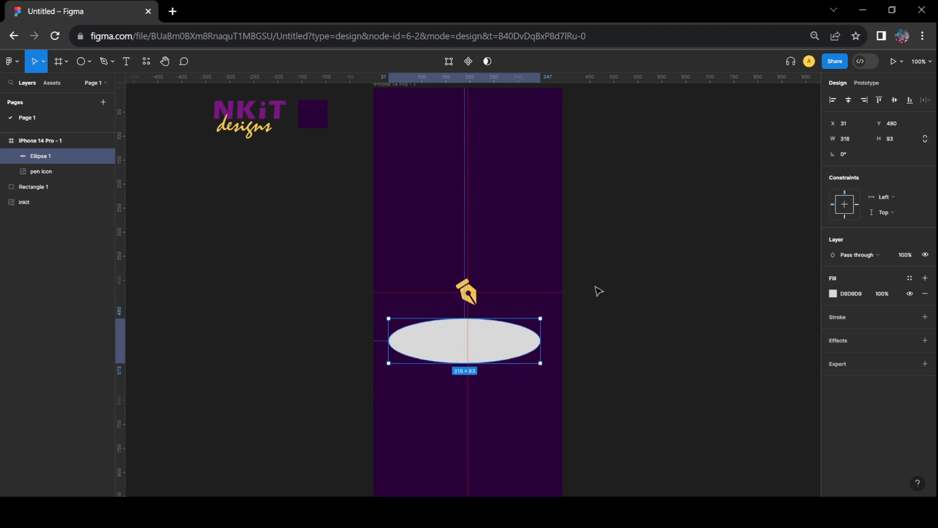
- Set the ellipse's size to 297 × 92 and centre it in the frame with its top edge on the horizontal guide
click(856, 145)
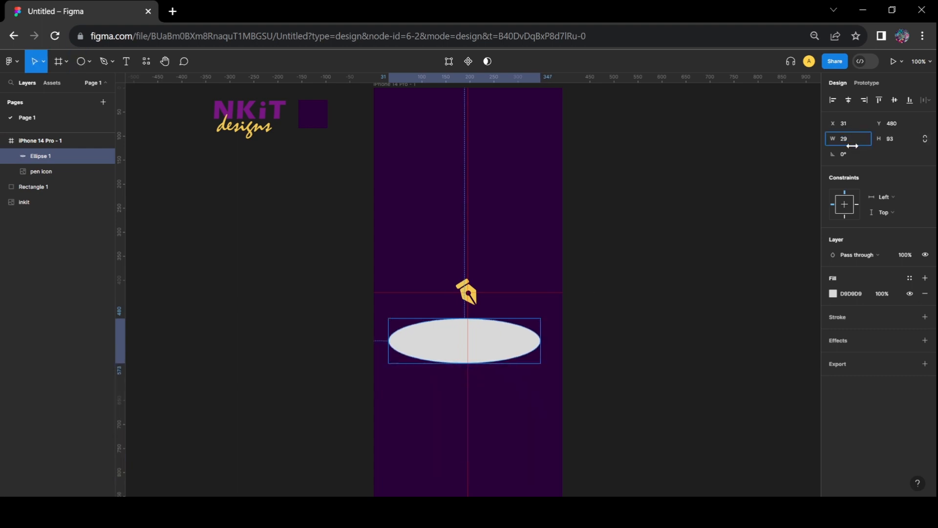
click(902, 139)
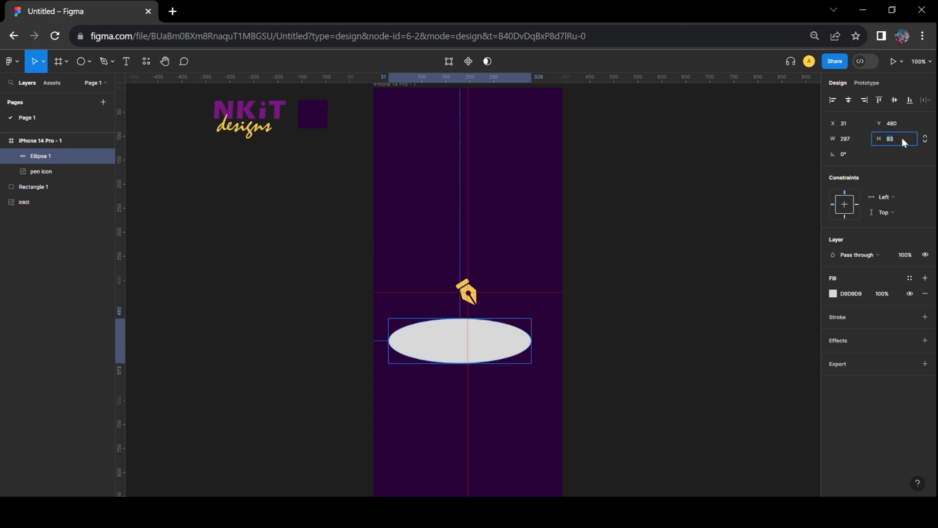
text(92)
key(Return)
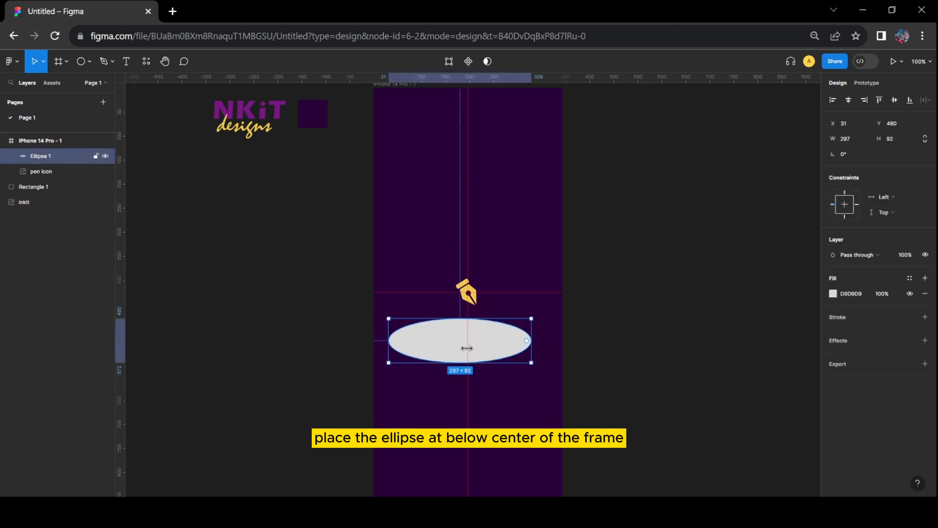
drag(446, 349, 455, 329)
- Fill the ellipse with the purple 1F0C2E, slightly darker than the frame's background
click(834, 294)
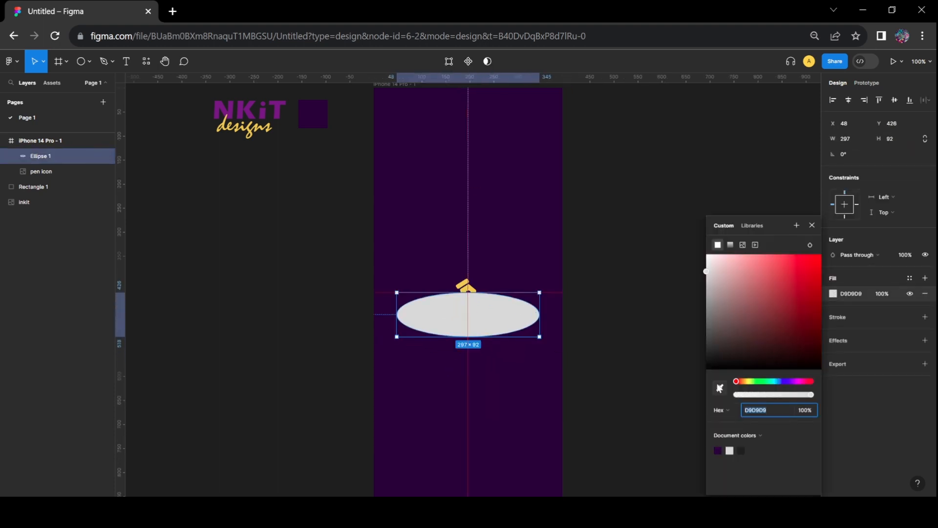
click(720, 387)
click(718, 450)
drag(811, 342, 793, 351)
key(Escape)
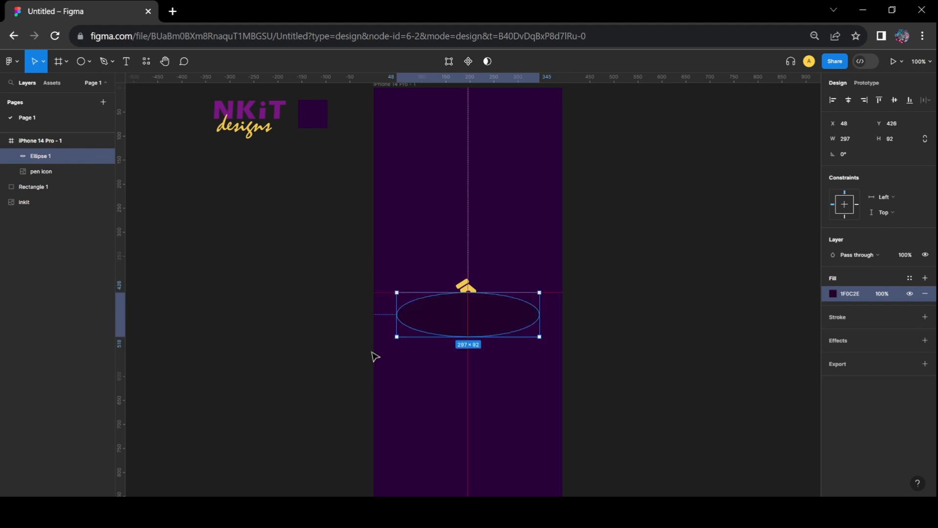
- Try to duplicate the dark purple ellipse
key(ctrl+d)
key(ctrl+d)
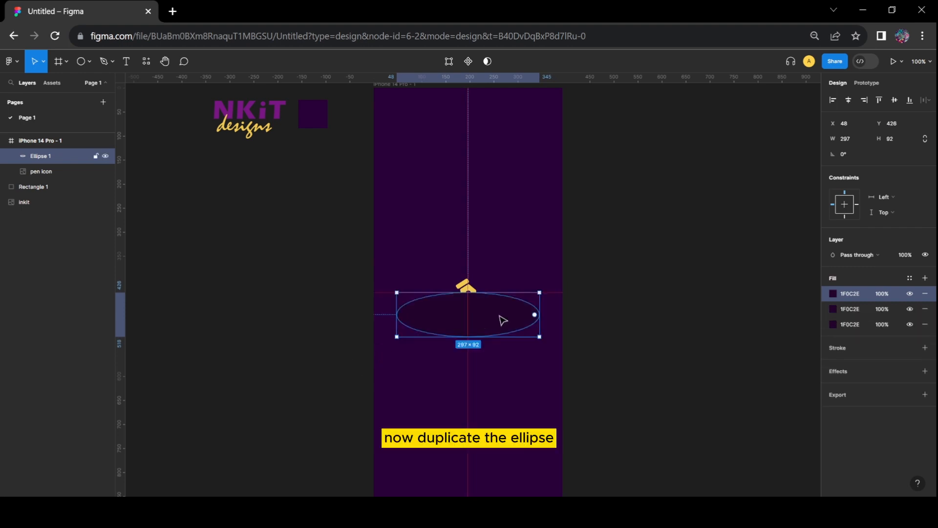
key(ctrl+d)
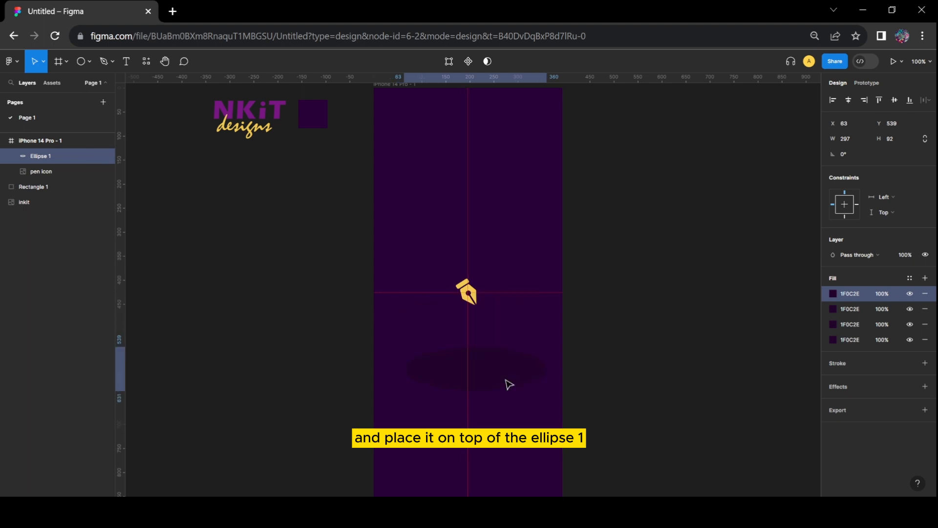
- Copy the dark ellipse, paste a second one and align it exactly on top of the original
right_click(490, 317)
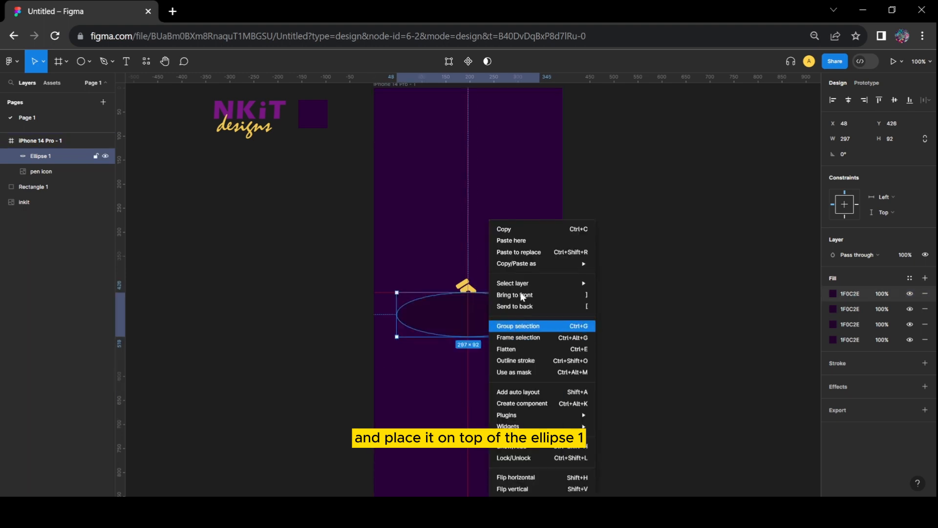
mouse_move(528, 265)
click(523, 230)
right_click(488, 307)
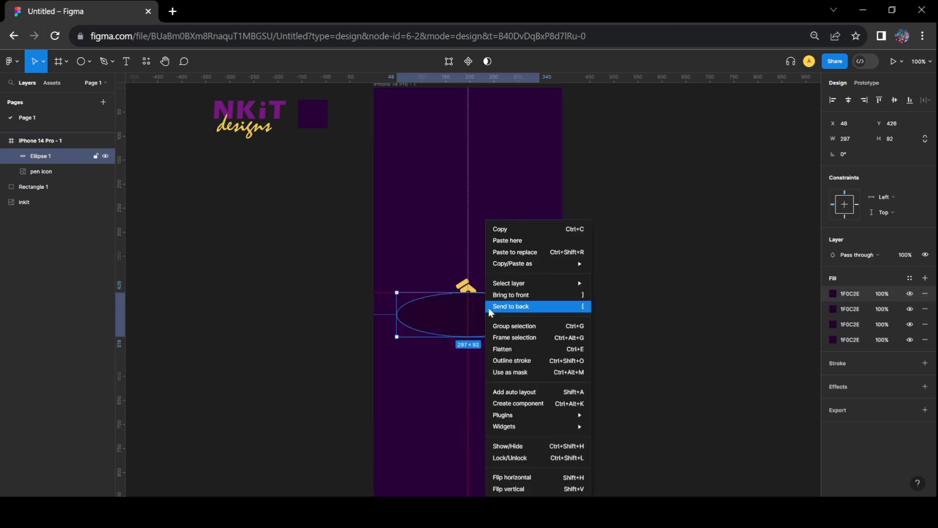
click(510, 240)
drag(570, 342, 478, 327)
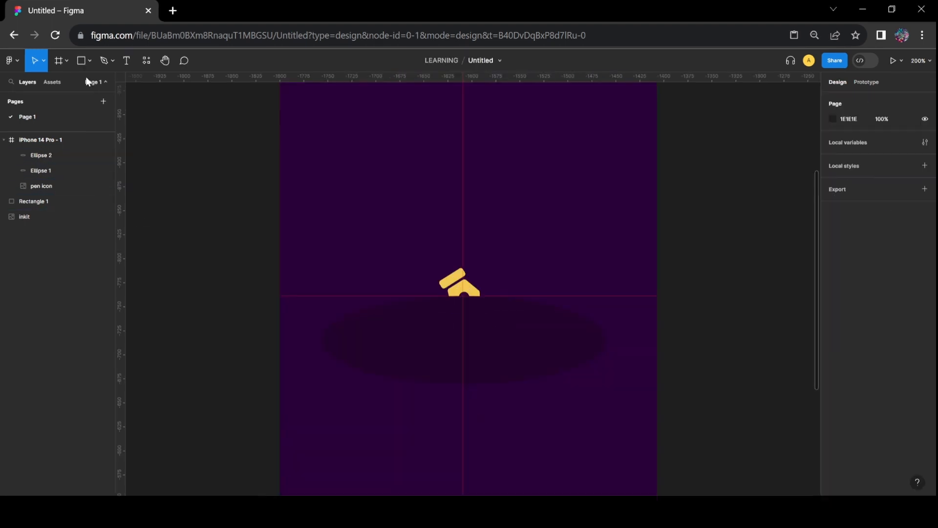
- Draw a rectangle about 282 × 222 over the pen icon and the ellipses' upper half, and widen it to 297
click(82, 66)
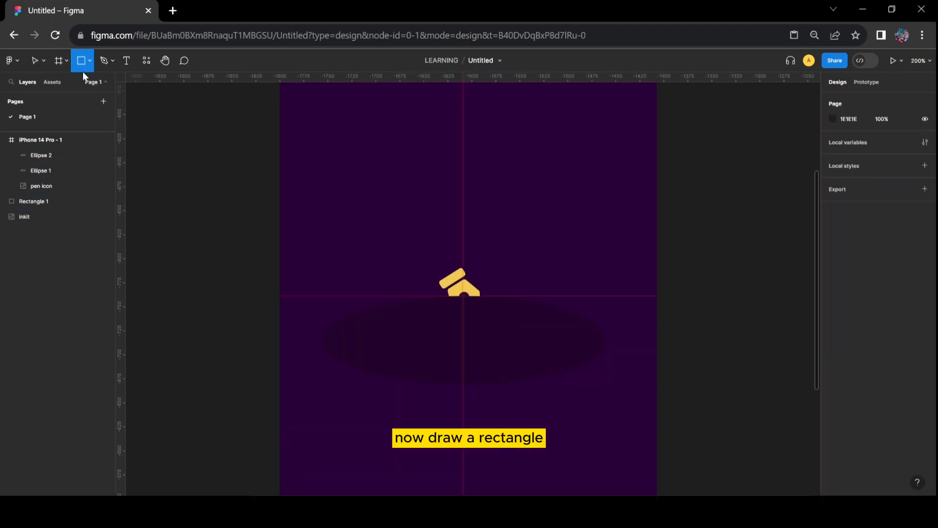
click(89, 62)
click(87, 78)
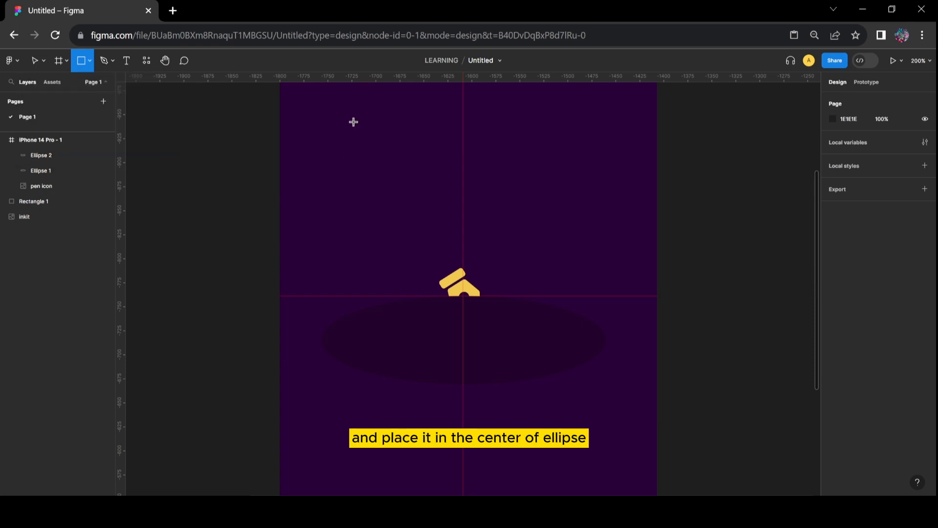
drag(335, 123, 606, 336)
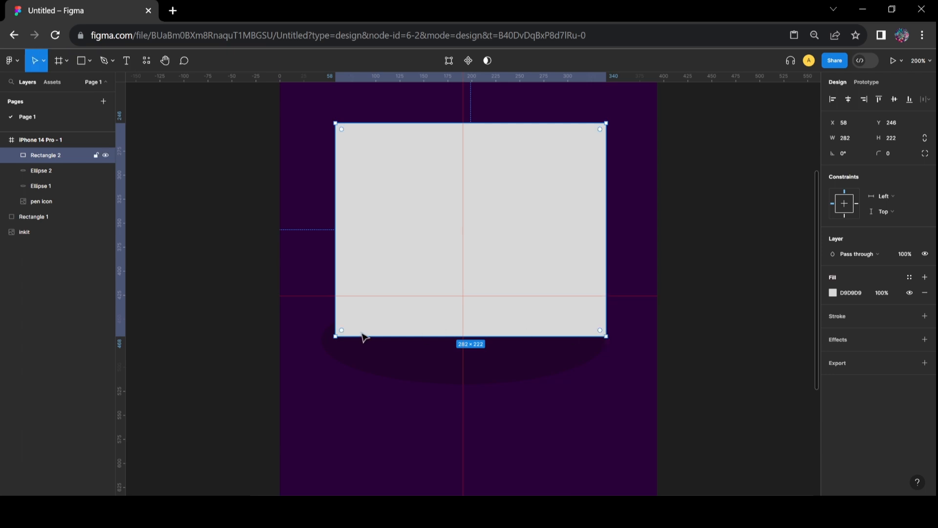
drag(335, 265, 319, 264)
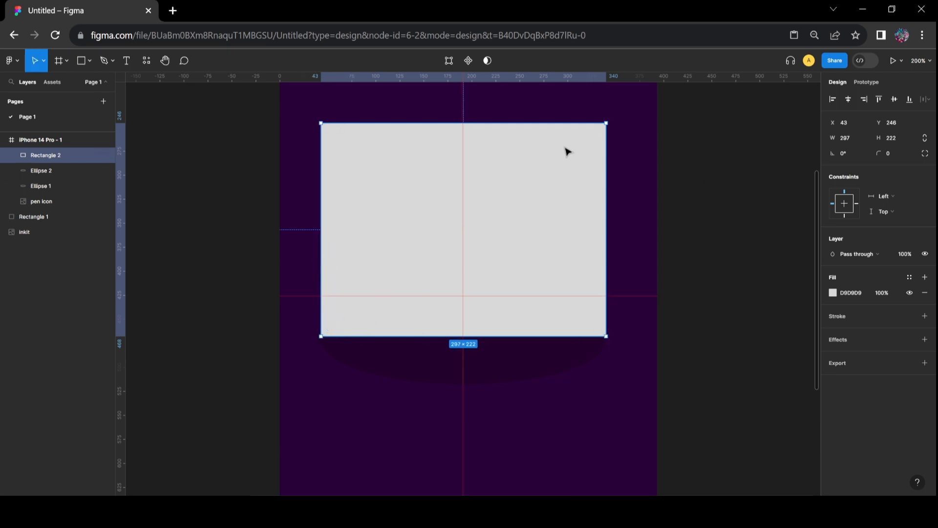
- Lower the rectangle's bottom edge to the ellipses' horizontal midline and extend its top edge upward to a total height of 318
scroll(537, 176, up, 1)
drag(464, 153, 463, 104)
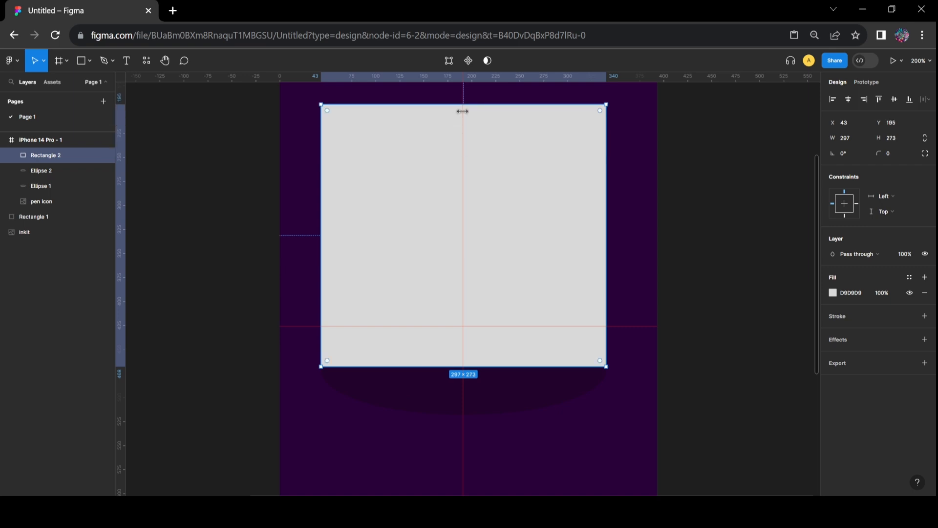
mouse_move(533, 245)
mouse_down()
mouse_move(533, 234)
mouse_move(536, 253)
mouse_up()
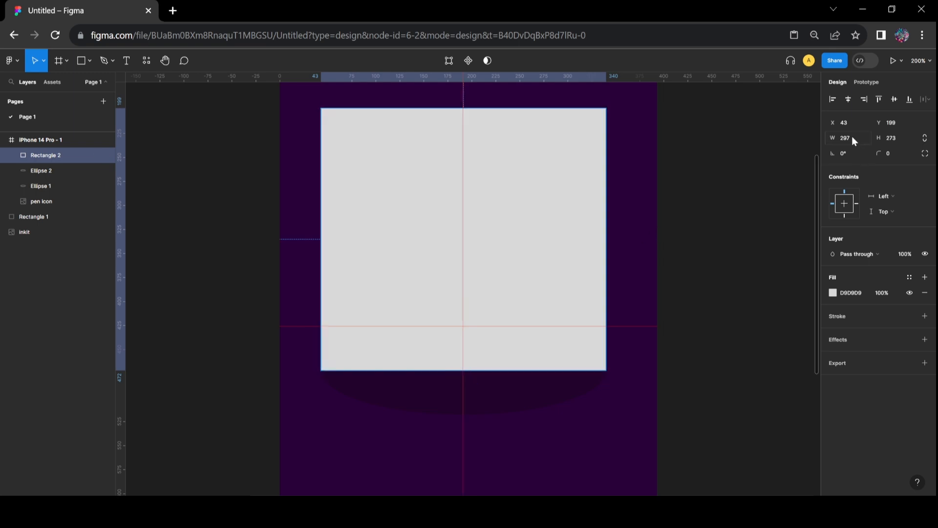
key(shift+0)
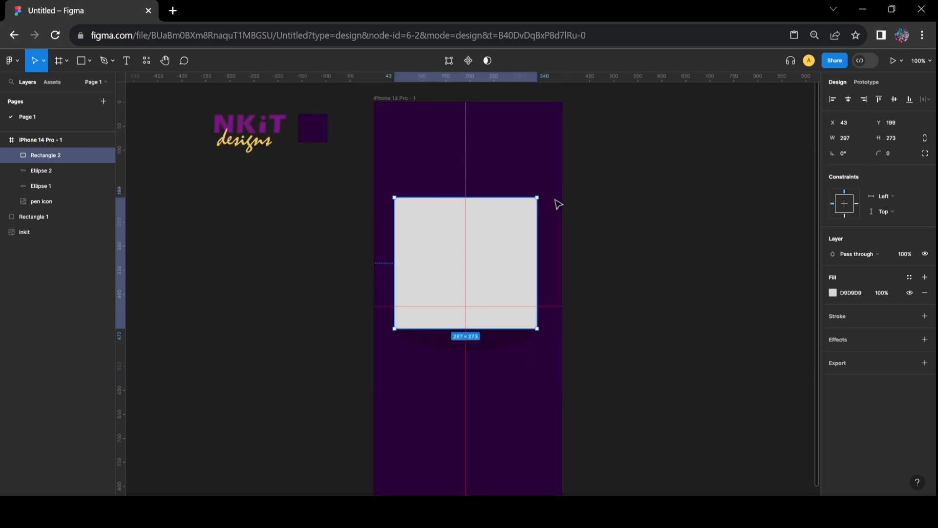
drag(483, 198, 484, 175)
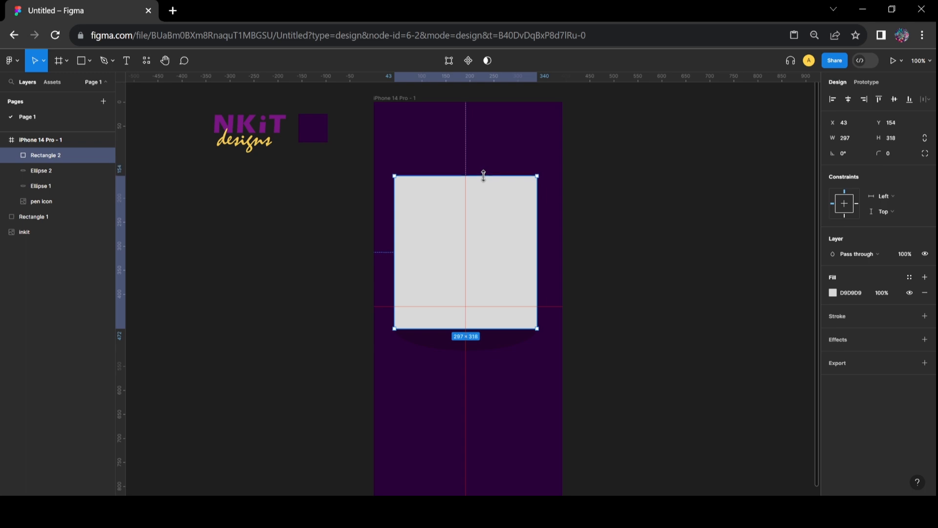
click(653, 382)
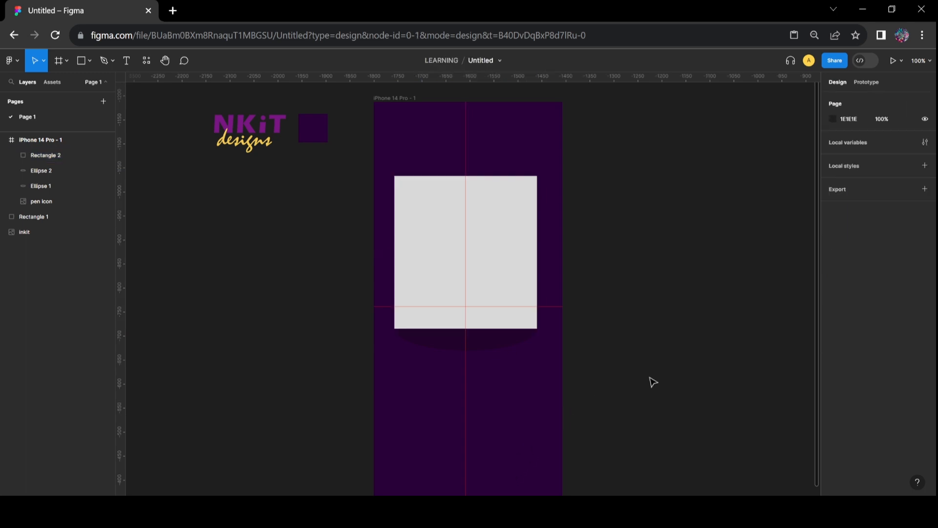
- Fill the tall rectangle with the ellipse's dark purple by sampling its colour
key(ctrl+plus)
mouse_move(578, 283)
mouse_down()
mouse_move(573, 264)
mouse_move(577, 286)
mouse_up()
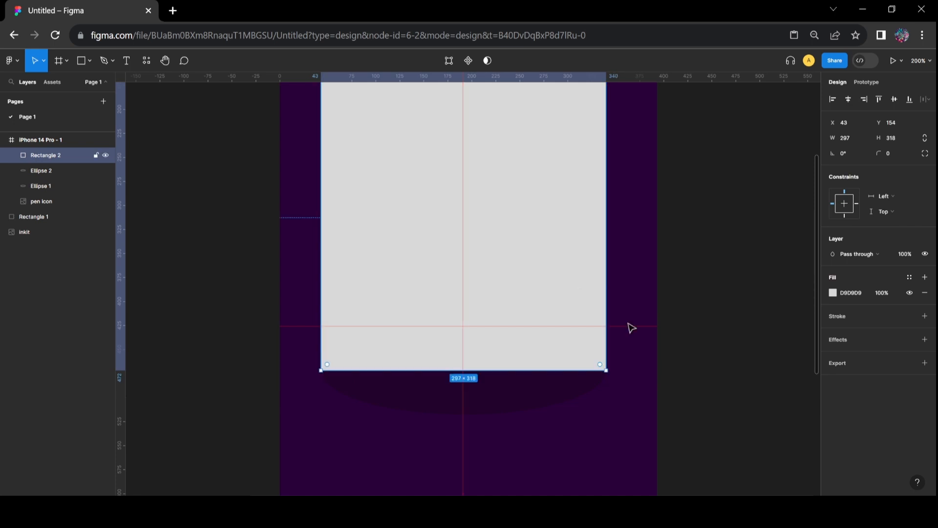
click(835, 292)
click(718, 385)
click(537, 375)
click(705, 177)
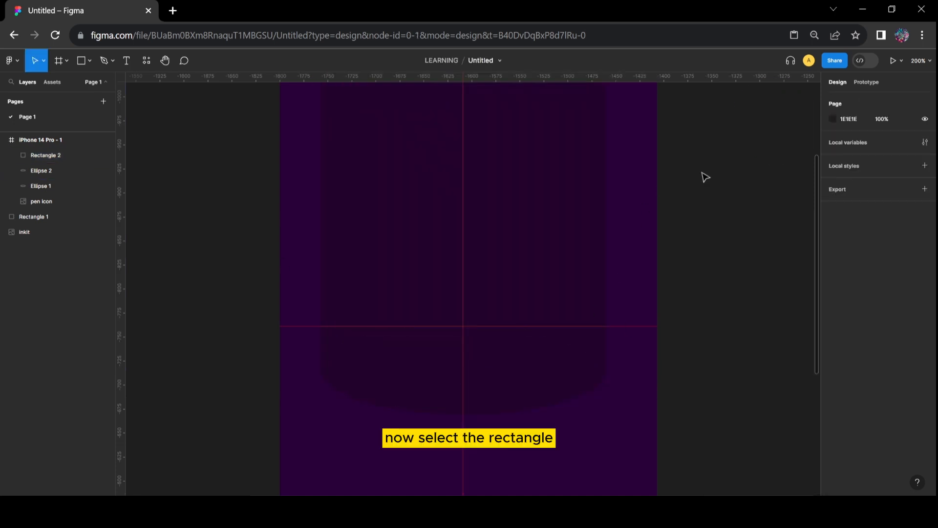
- Combine Rectangle 2 and Ellipse 2 into a union shape and move it beneath Ellipse 1 in the layer order
click(25, 155)
shift+click(42, 172)
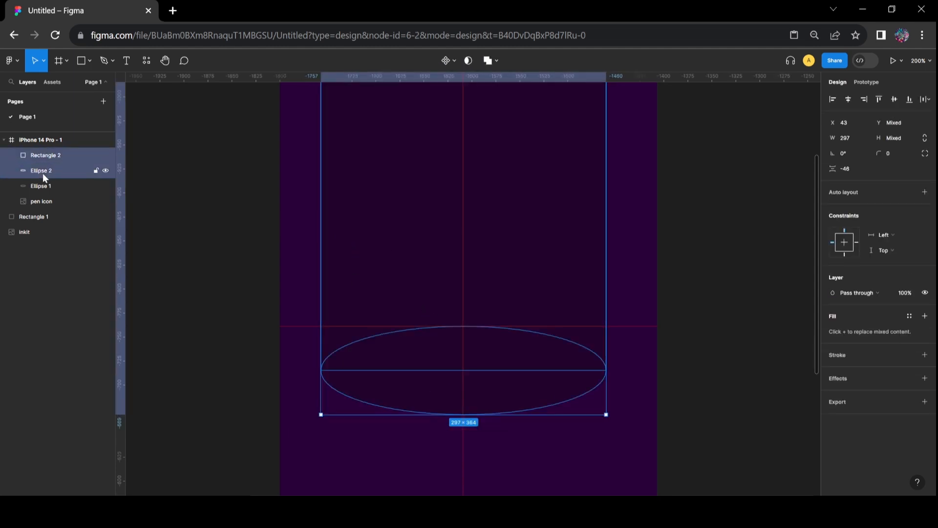
click(488, 63)
key(ctrl+minus)
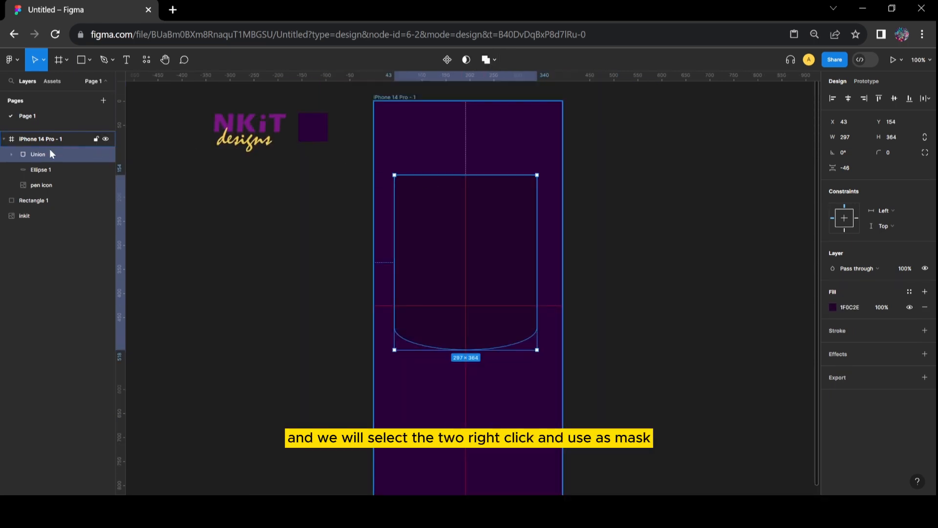
drag(45, 152, 44, 173)
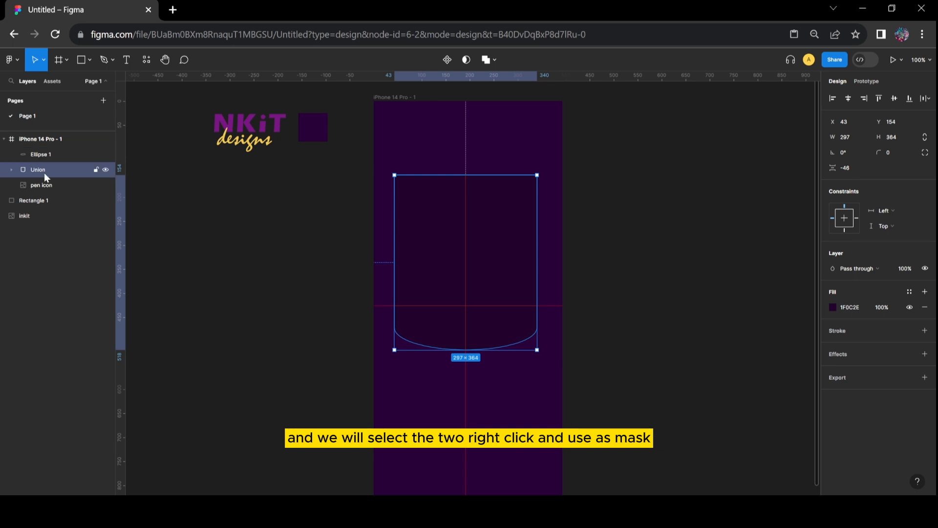
- Add Ellipse 1 to the selected Union and turn the pair into a mask group with the union shape as mask
shift+click(40, 157)
right_click(40, 158)
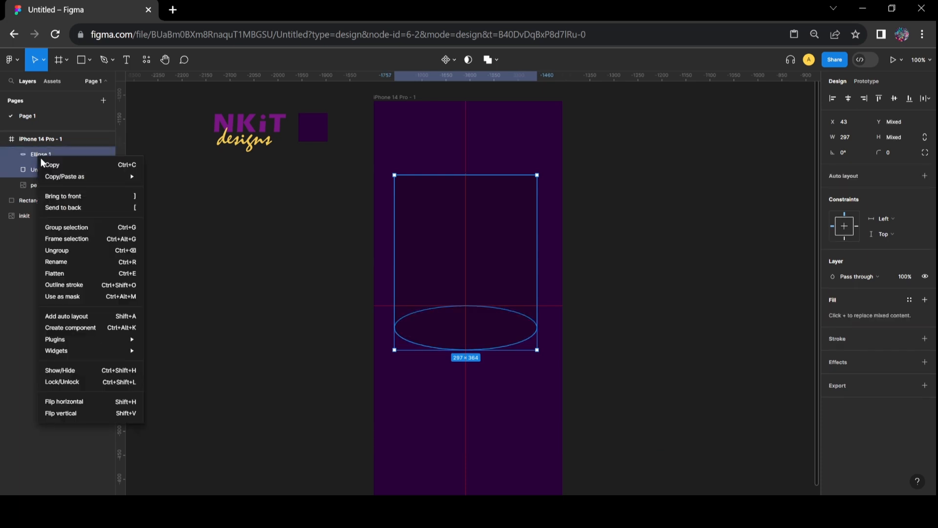
click(69, 296)
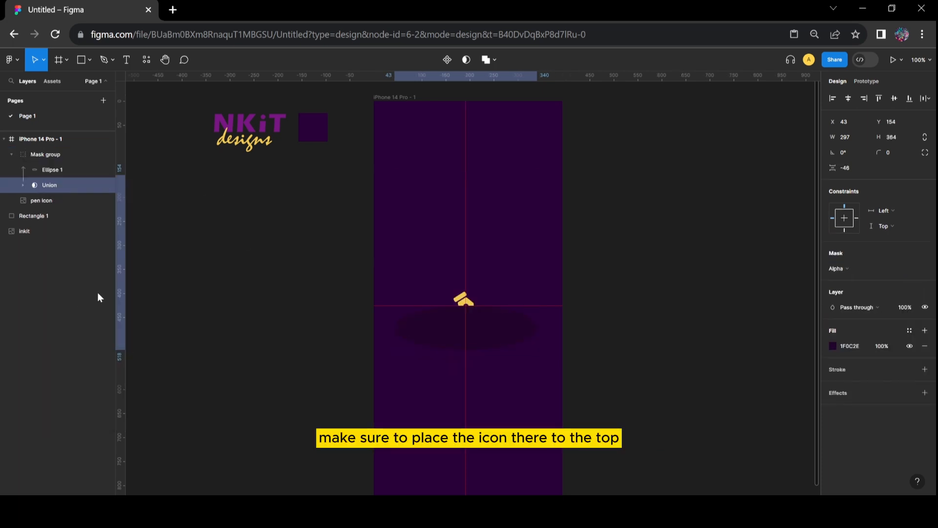
click(703, 341)
- Move the pen icon layer into the mask group, placing it above Ellipse 1
click(29, 202)
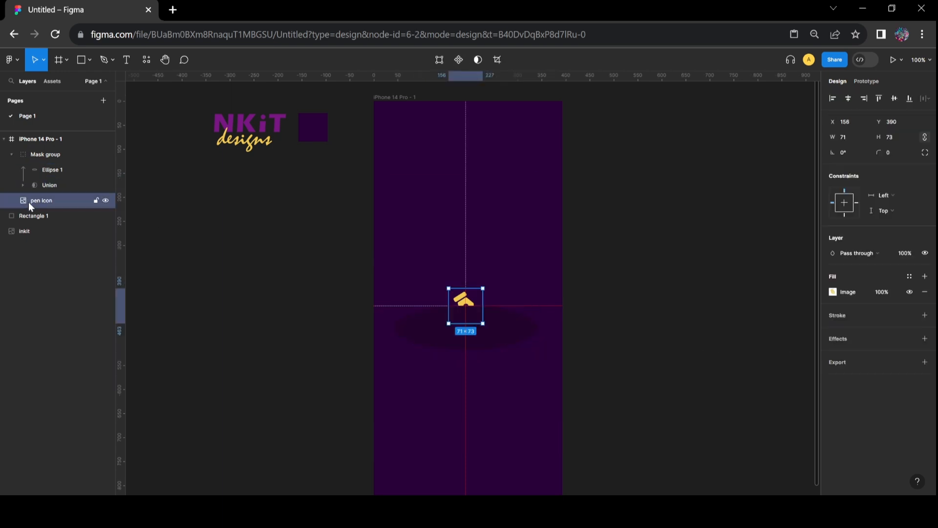
drag(39, 202, 35, 162)
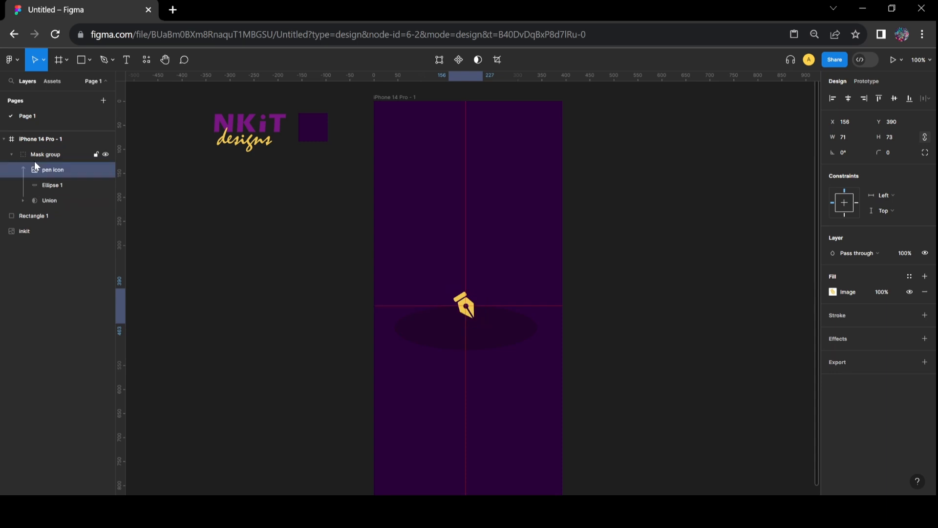
click(626, 333)
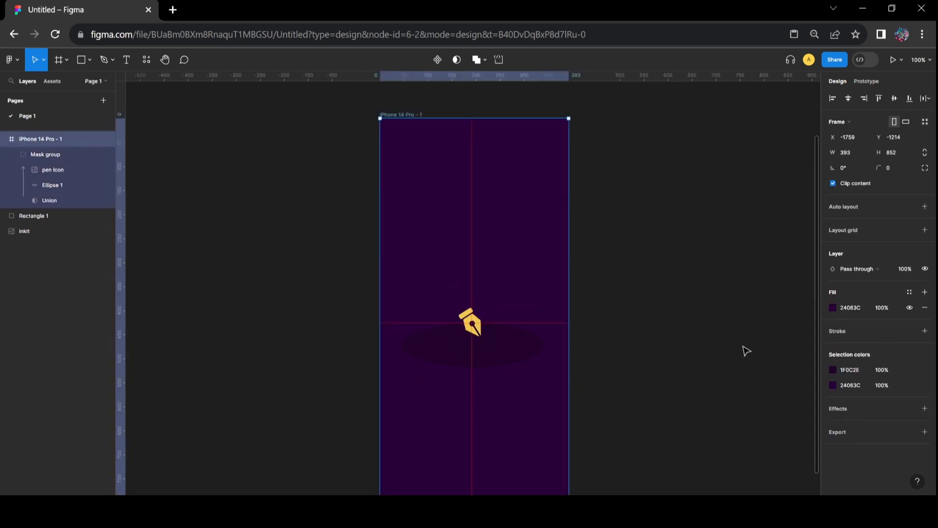
- Move the pen icon straight down to about Y 529, below the union mask, so it is hidden
click(468, 322)
double_click(469, 321)
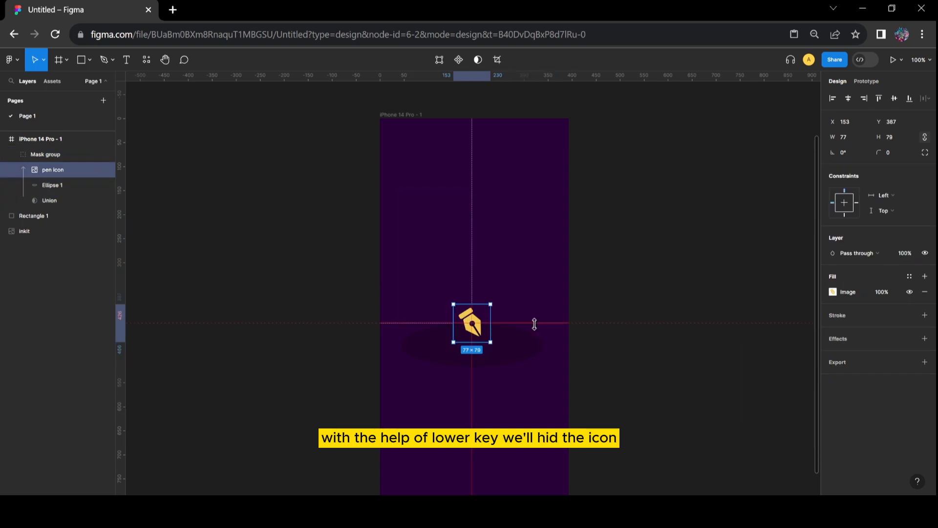
key(Down)
key(Down)
key(Down)
key(Down)
key(Down)
key(Down)
key(Down)
key(Down)
key(Down)
key(Down)
key(Down)
key(Down)
key(Down)
key(Down)
key(Down)
key(Down)
key(Down)
key(Down)
key(Down)
key(Down)
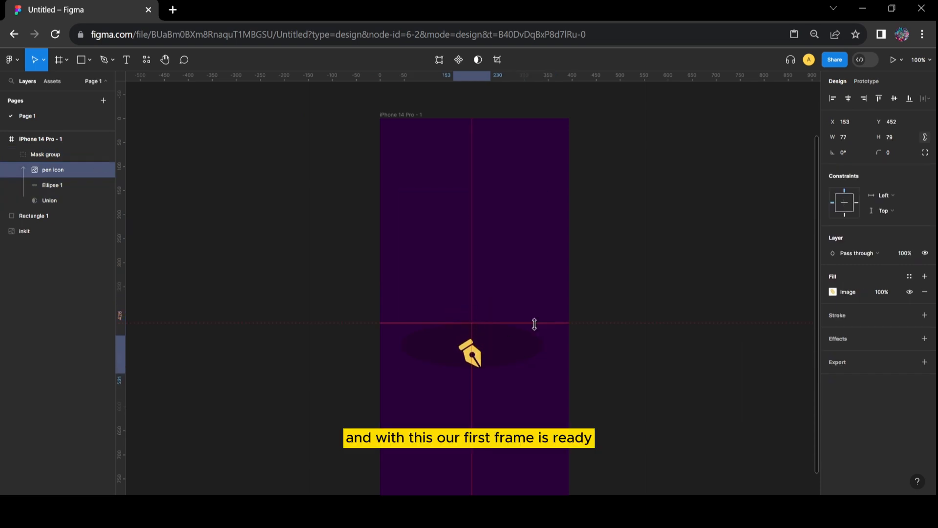
key(Down)
key(Down)
key(Down)
key(Down)
key(Down)
key(Down)
key(Down)
key(Down)
key(Down)
key(Down)
key(Down)
key(Down)
key(Down)
key(Down)
key(Down)
key(Down)
key(Down)
key(Down)
key(Down)
key(Down)
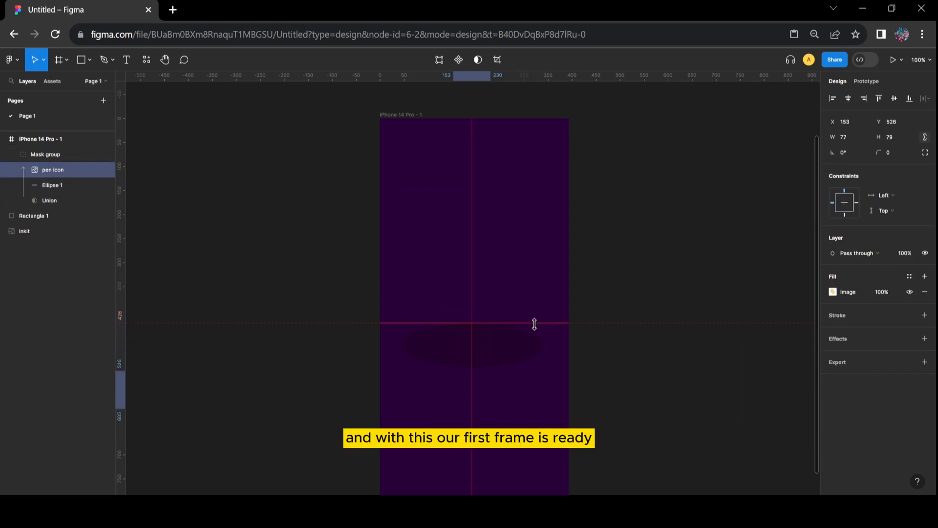
key(Down)
key(Down)
key(Down)
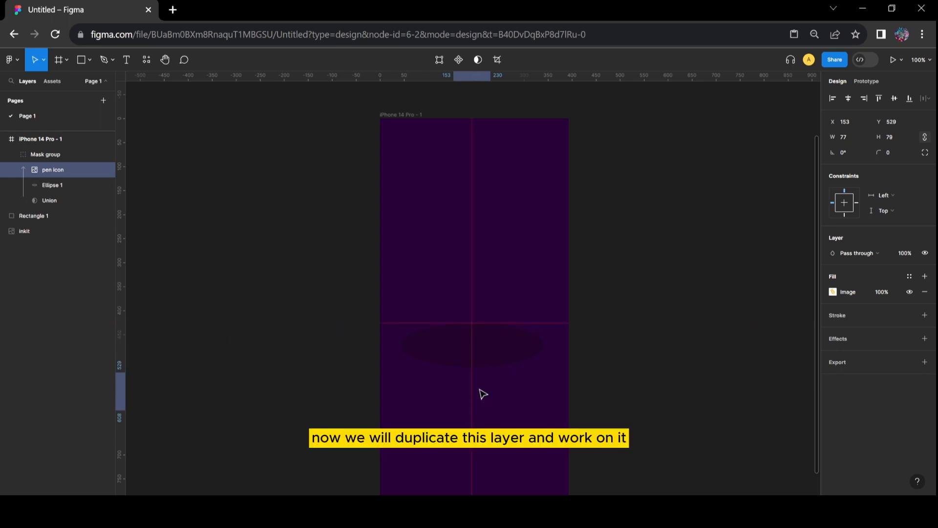
click(780, 368)
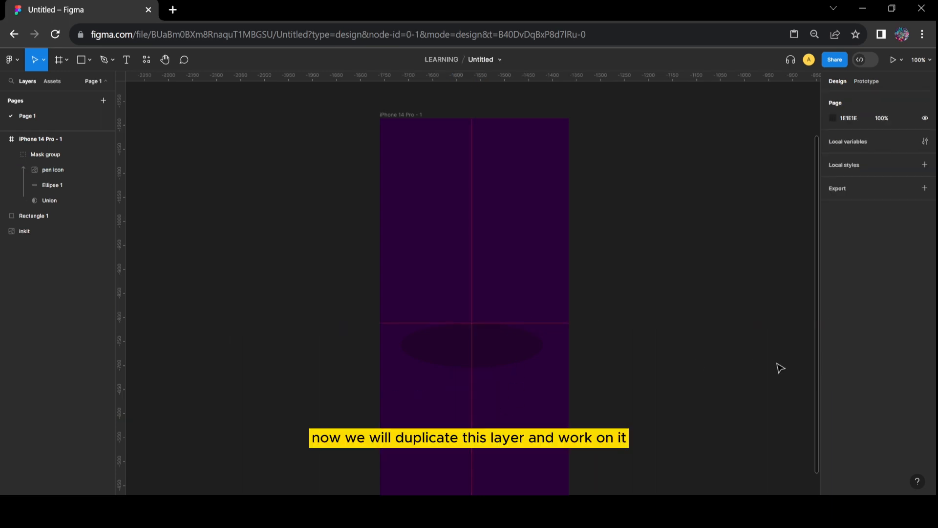
- Duplicate the iPhone 14 Pro - 1 frame and place the copy to its right at the same height
key(minus)
drag(429, 201, 460, 201)
click(594, 221)
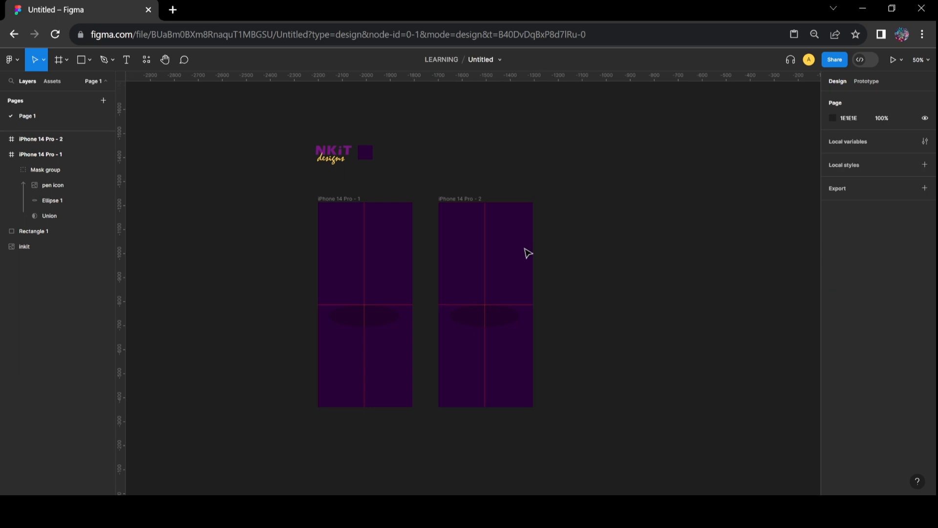
- Move the pen icon in the iPhone 14 Pro - 2 frame straight up to Y 243, well above the ellipse
click(4, 156)
click(36, 142)
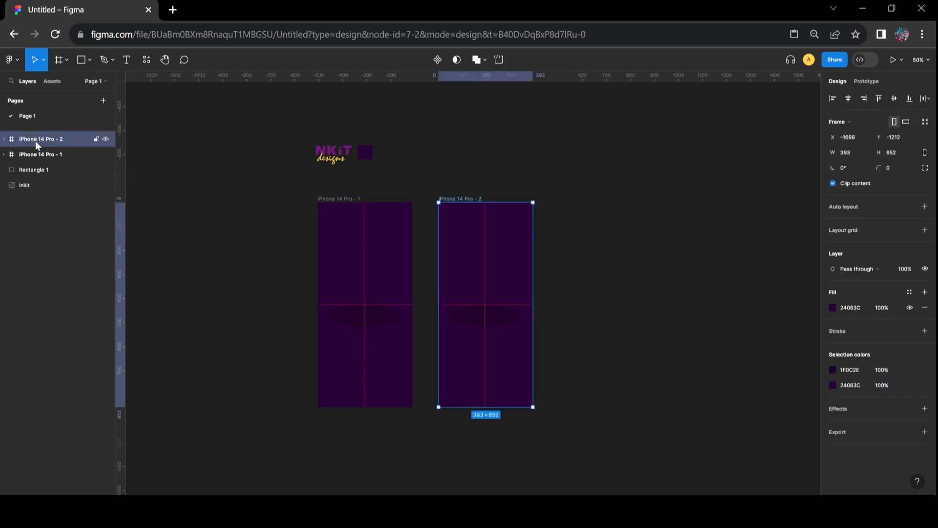
click(4, 140)
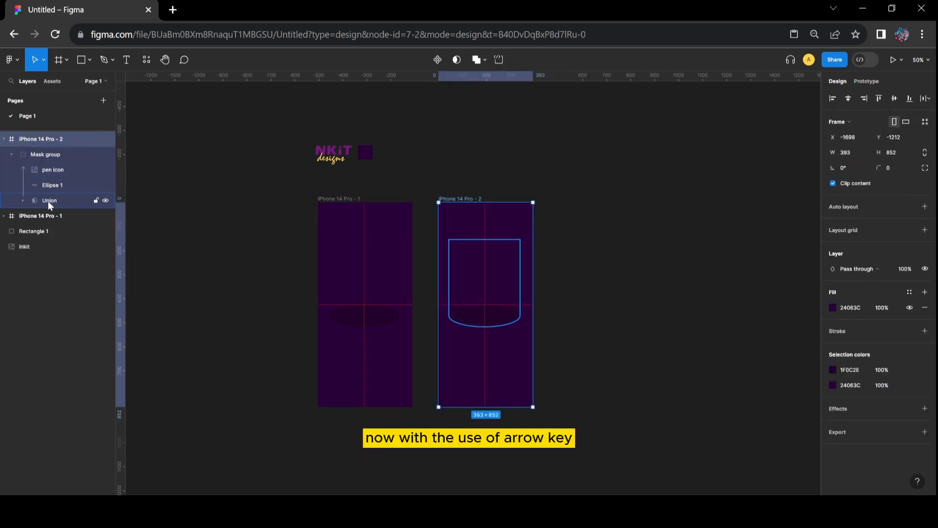
click(53, 170)
key(Up)
key(shift+0)
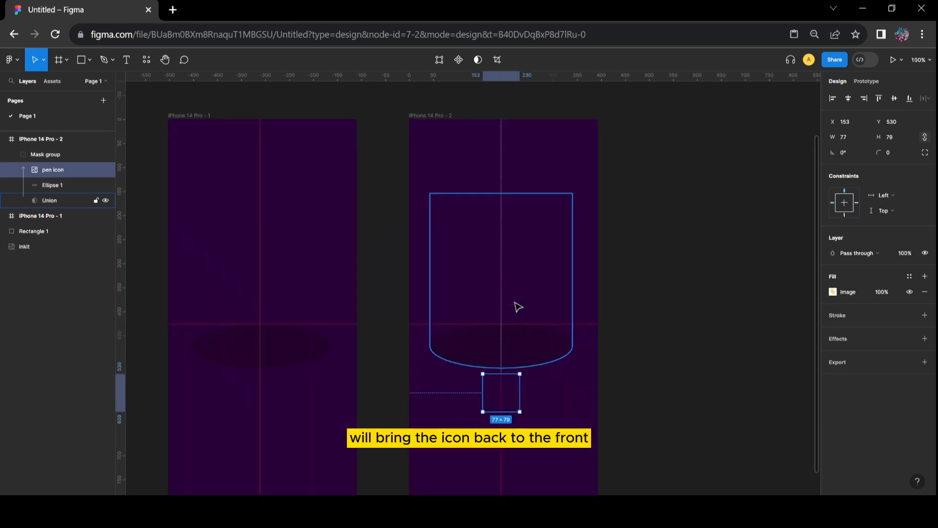
key(Up)
key(Up)
key(Up)
key(Up)
key(Up)
key(Up)
key(Up)
key(Up)
key(Up)
key(Up)
key(Up)
key(Up)
key(Up)
key(Up)
key(Up)
key(Up)
key(Up)
key(Up)
key(Up)
key(Up)
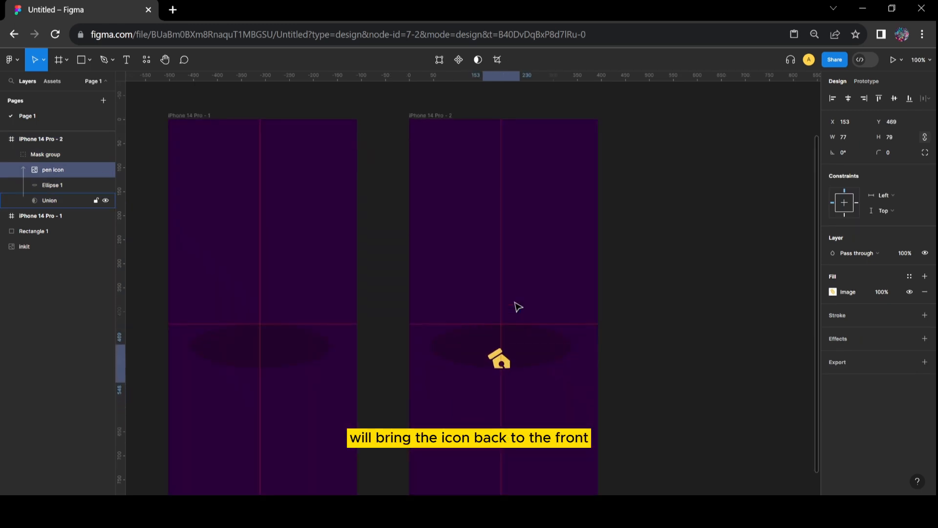
key(Up)
key(Up)
key(Up)
key(Up)
key(Up)
key(Up)
key(Up)
key(Up)
key(Up)
key(Up)
key(Up)
key(Up)
key(Up)
key(Up)
key(Up)
key(Up)
key(Up)
key(Up)
key(Up)
key(Up)
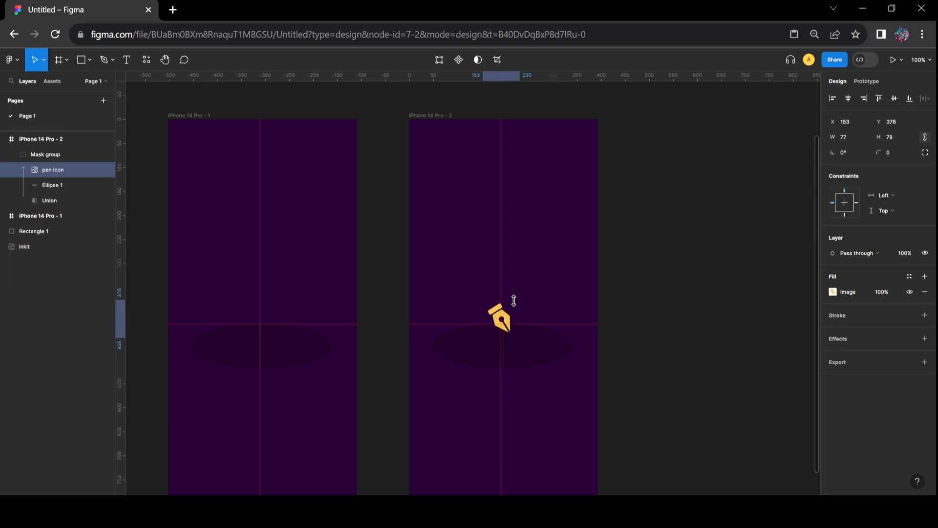
key(Up)
key(Up)
key(Up)
key(Up)
key(Up)
key(Up)
key(Up)
key(Up)
key(Up)
key(Up)
key(Up)
key(Up)
key(Up)
key(Up)
key(Up)
key(Up)
key(Up)
key(Up)
key(Up)
key(Up)
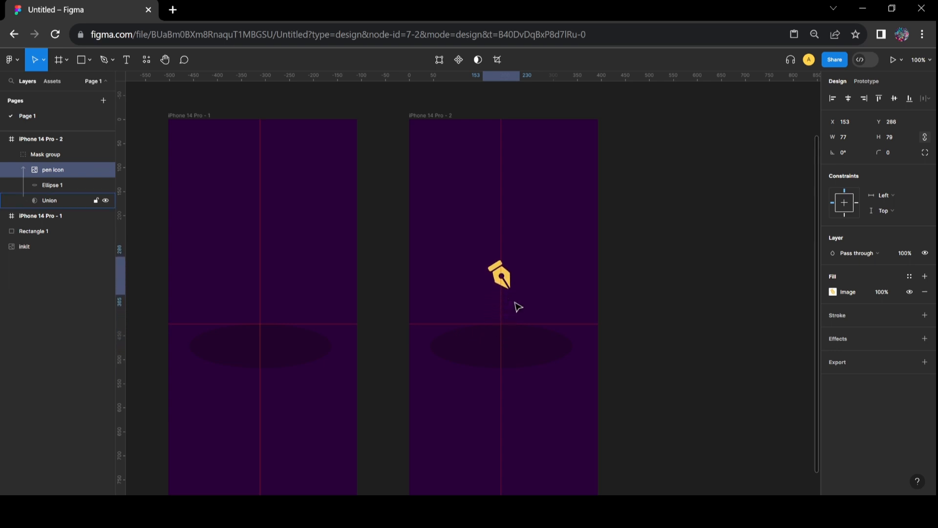
key(Up)
key(Up)
key(Up)
key(Up)
key(Up)
key(Up)
key(Up)
key(Up)
key(Up)
key(Up)
key(Up)
key(Up)
key(Up)
key(Up)
key(Up)
key(Up)
key(Up)
key(Up)
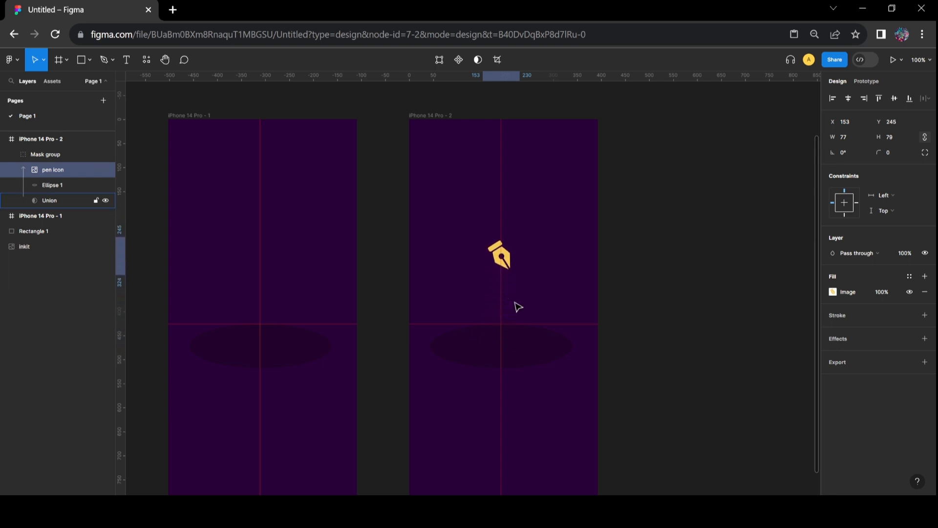
key(Up)
key(Up)
- Scale the second frame's pen icon by 1.38x about its centre
key(k)
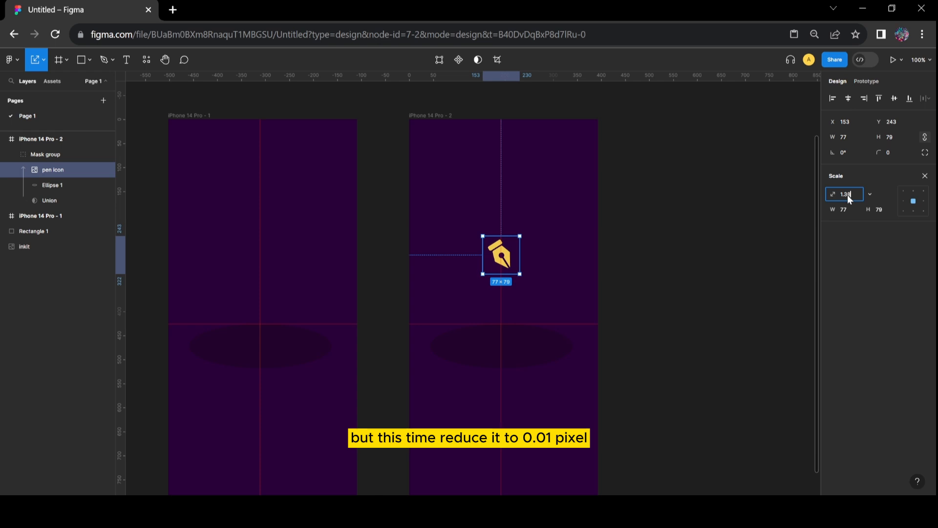
click(902, 201)
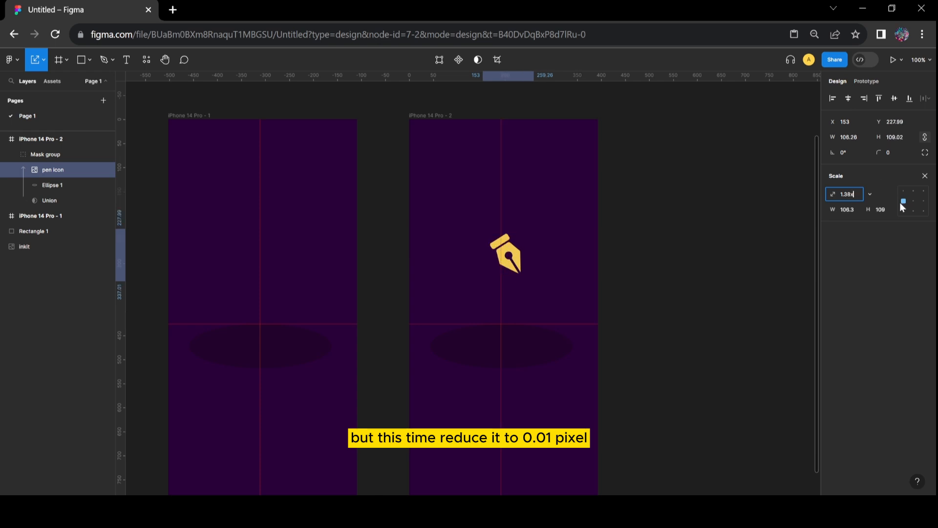
click(912, 201)
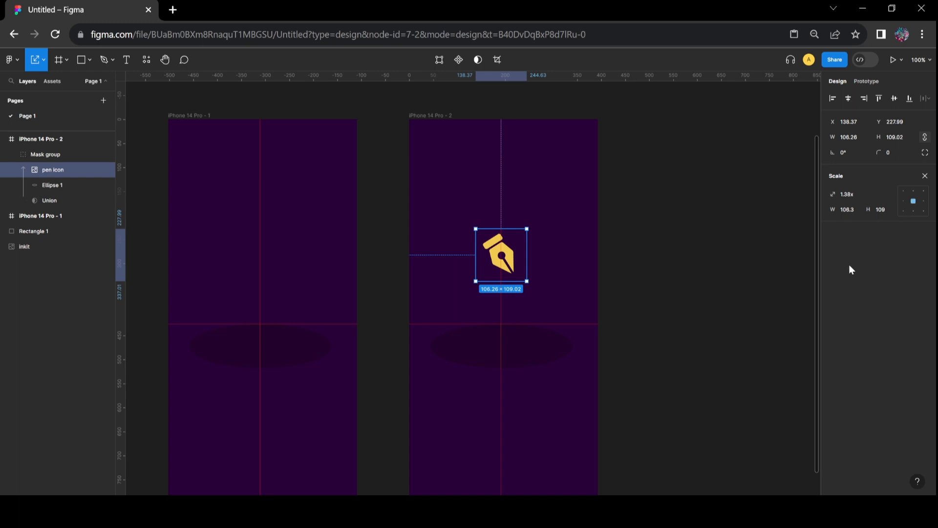
- Scale Ellipse 1 in the second frame by 0.01 from its bottom-centre anchor
click(543, 358)
click(914, 211)
click(848, 198)
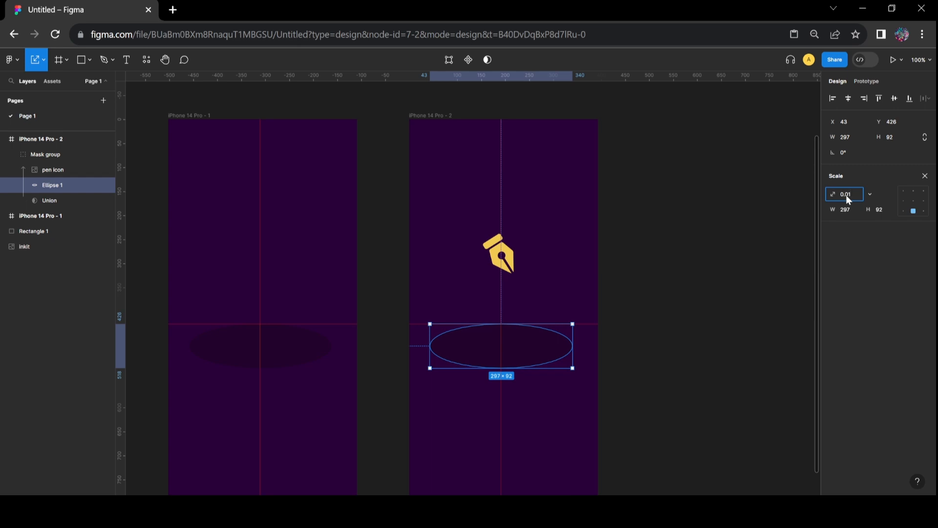
key(Return)
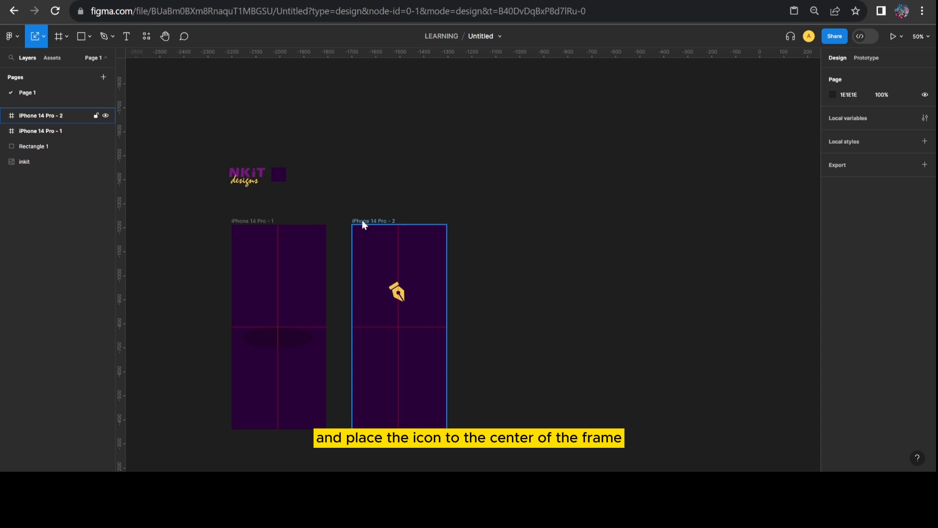
- Duplicate the iPhone 14 Pro - 2 frame to its right and centre the copy's pen icon on the guide crossing at X 138, Y 371
drag(362, 226, 489, 228)
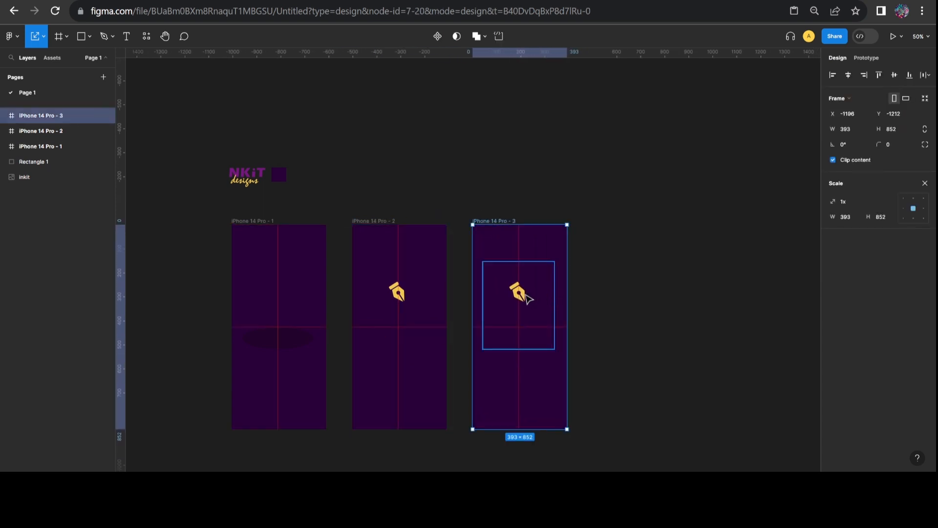
double_click(521, 296)
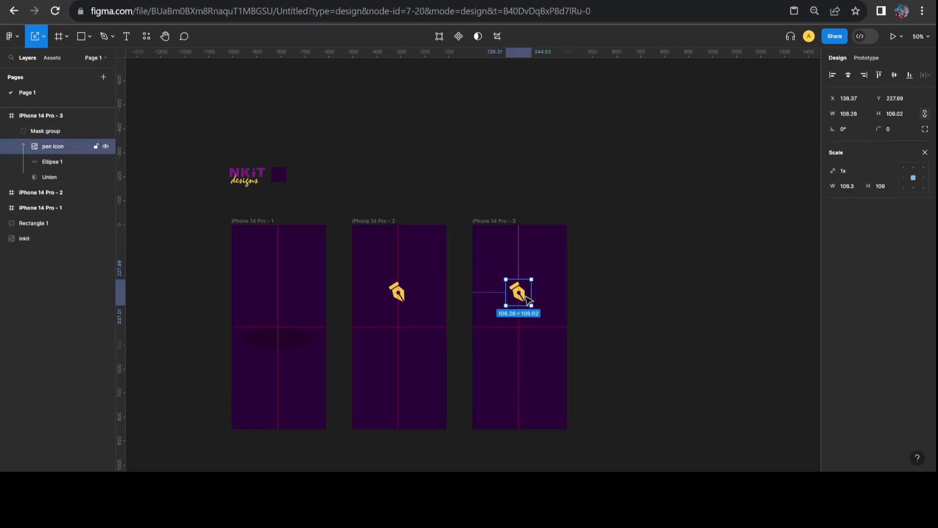
key(shift+0)
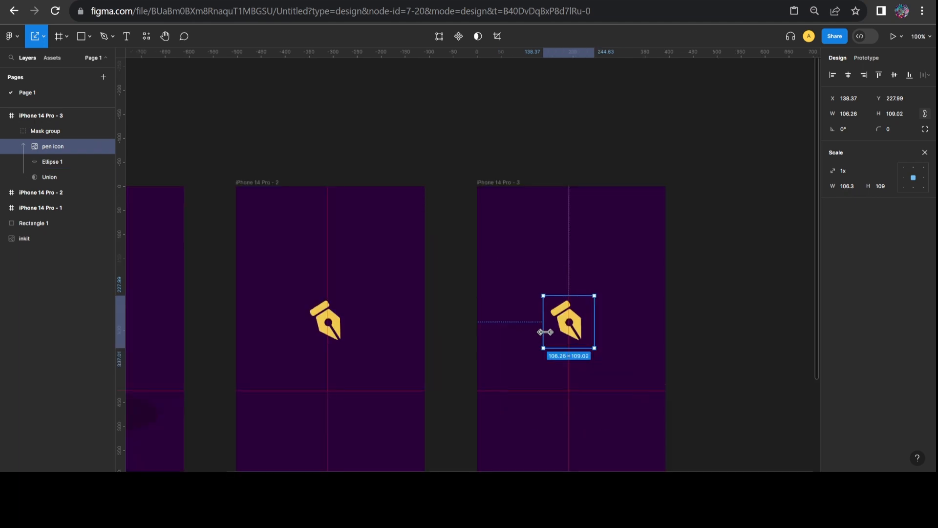
drag(577, 332, 576, 395)
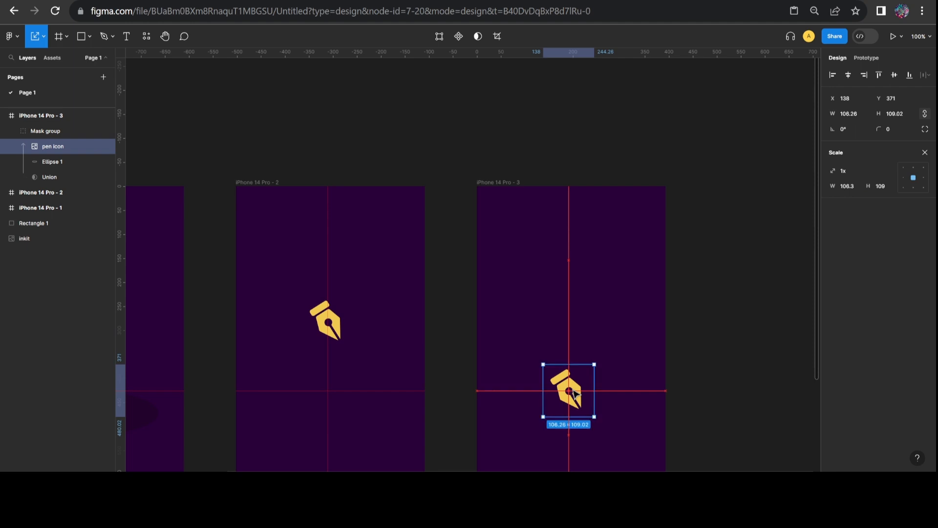
key(ctrl+plus)
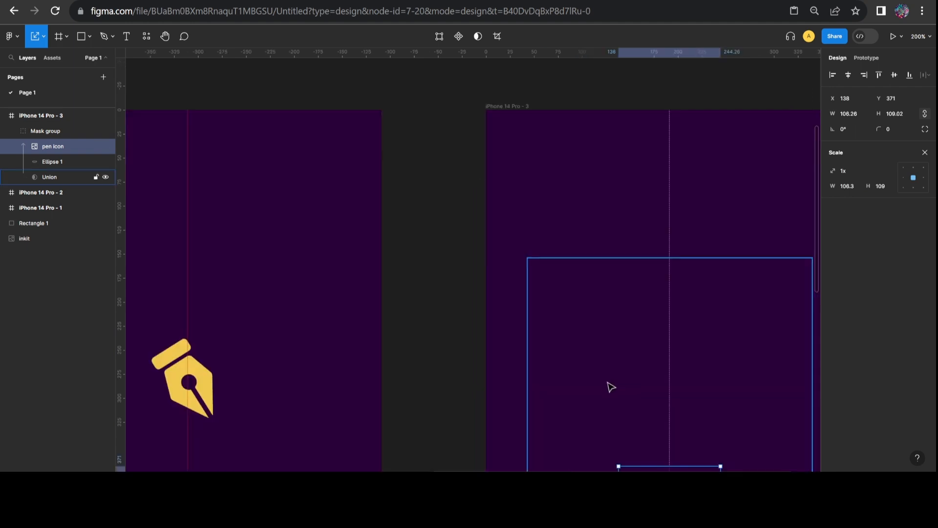
scroll(611, 430, right, 3)
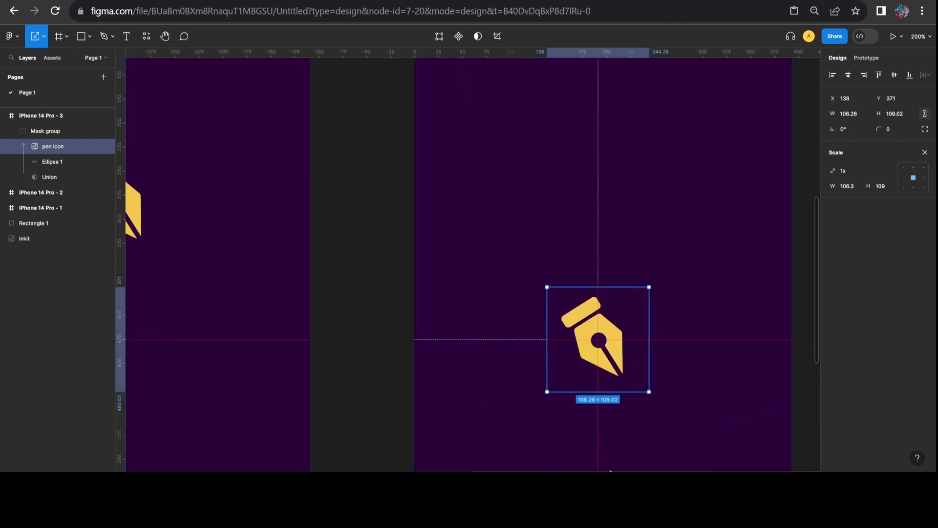
scroll(630, 470, right, 3)
drag(504, 333, 504, 332)
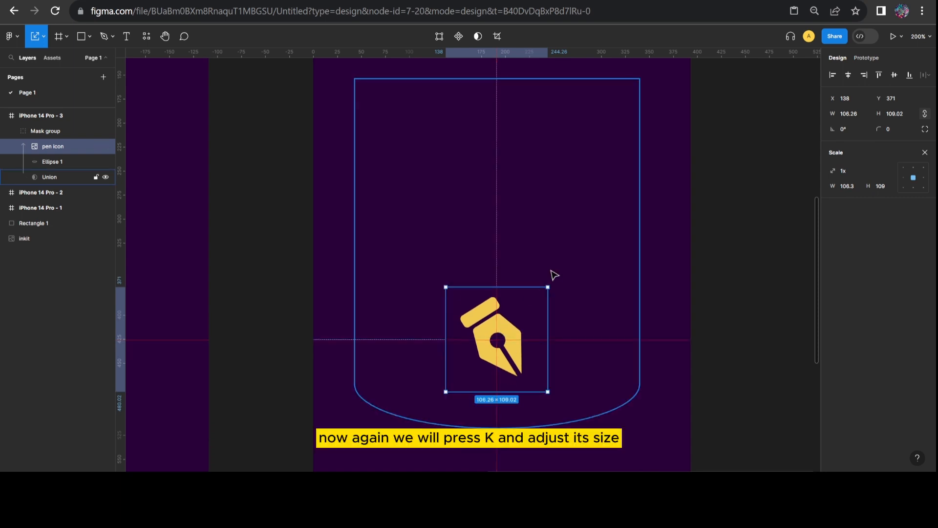
- Scale the pen icon in the iPhone 14 Pro - 3 frame by 0.83x about its centre
click(846, 174)
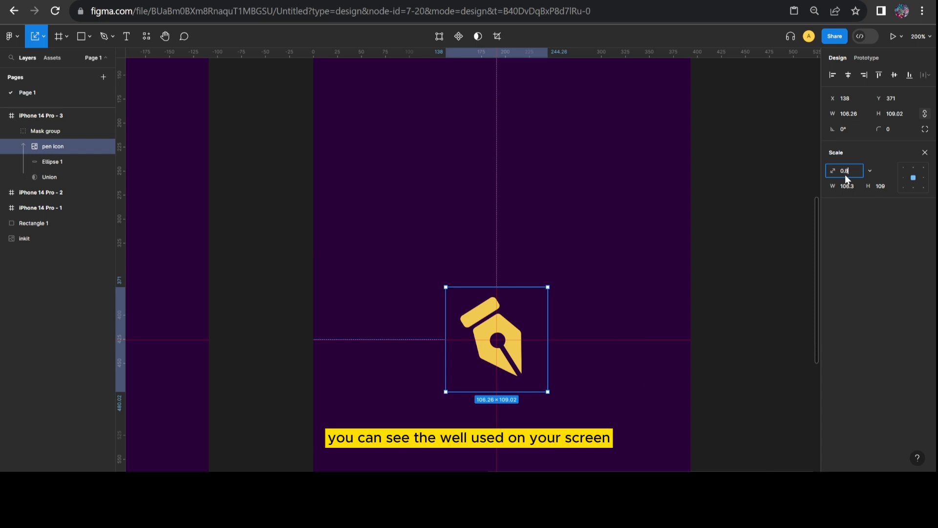
text(0.83)
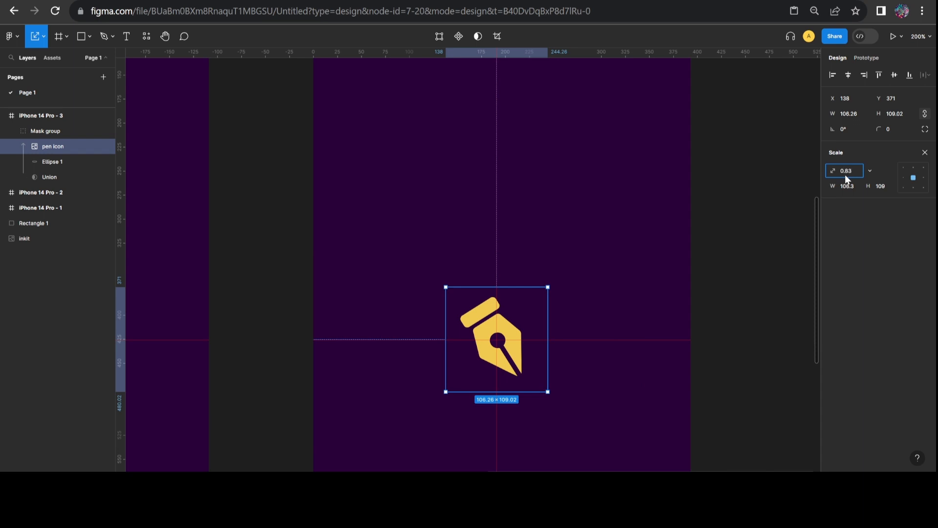
key(Return)
- Duplicate the iPhone 14 Pro - 3 frame to its right as the fourth frame, level with the others
key(ctrl+minus)
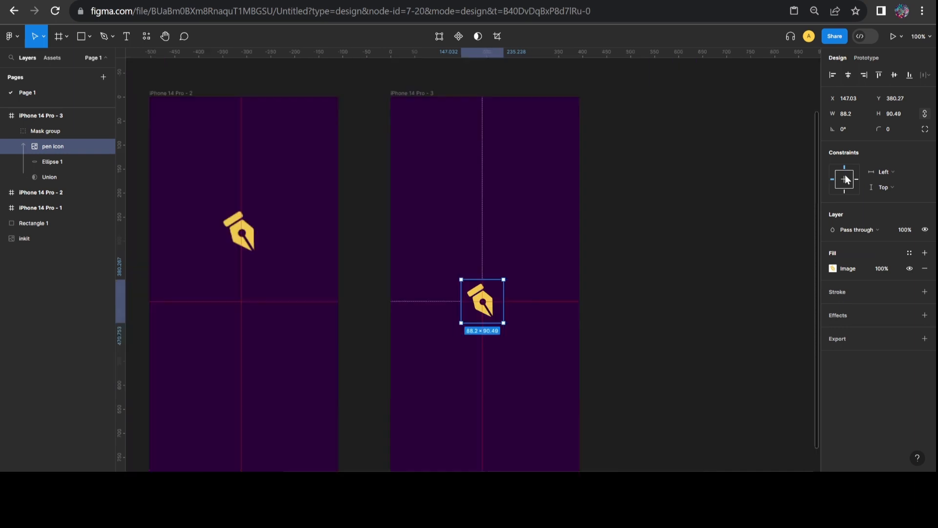
key(ctrl+minus)
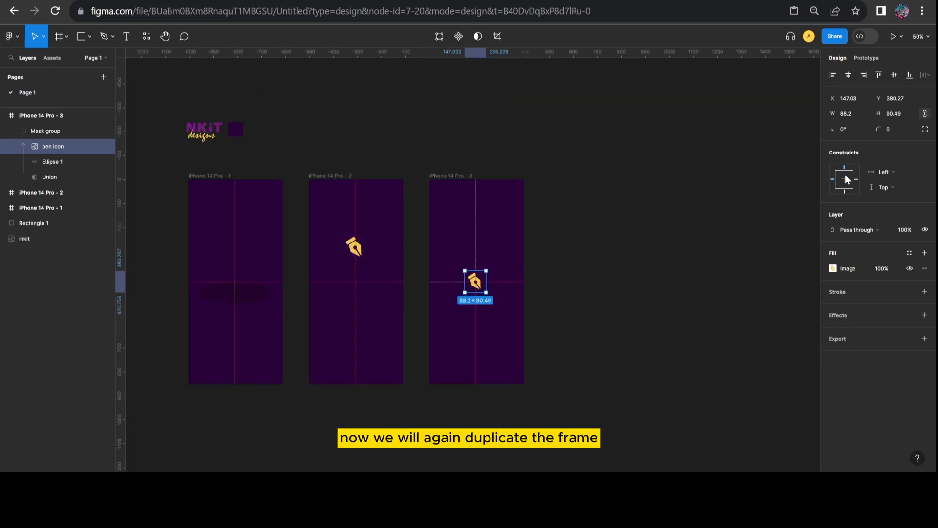
click(423, 145)
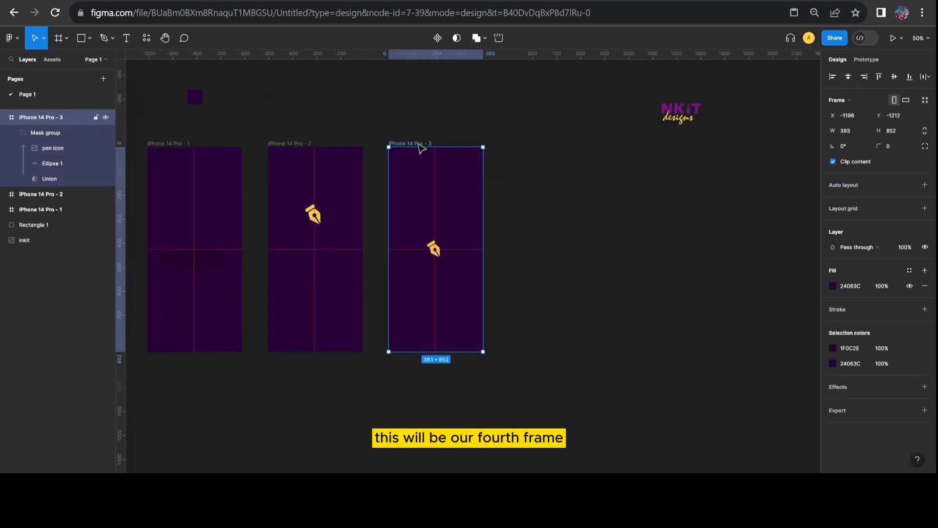
drag(421, 148, 536, 147)
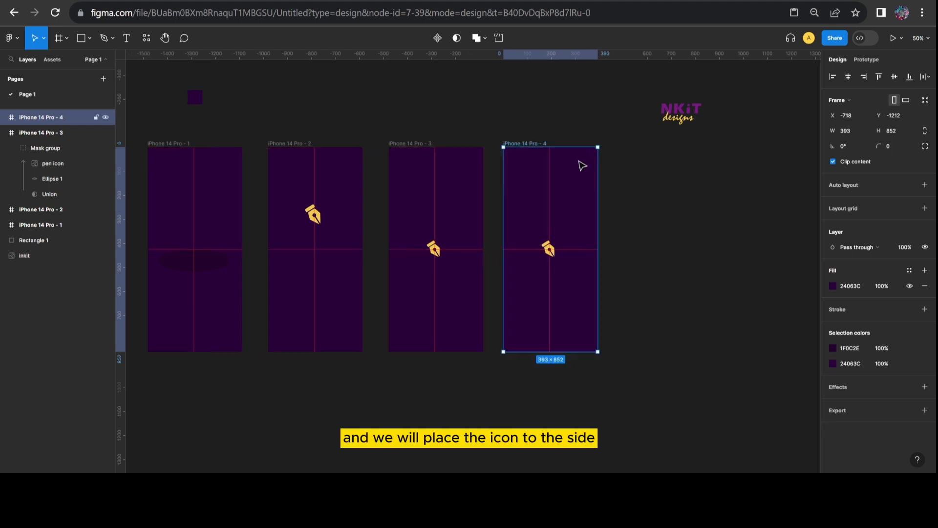
click(754, 253)
- Move the pen icon in the iPhone 14 Pro - 4 frame straight left to about X 70, keeping its height
key(shift+0)
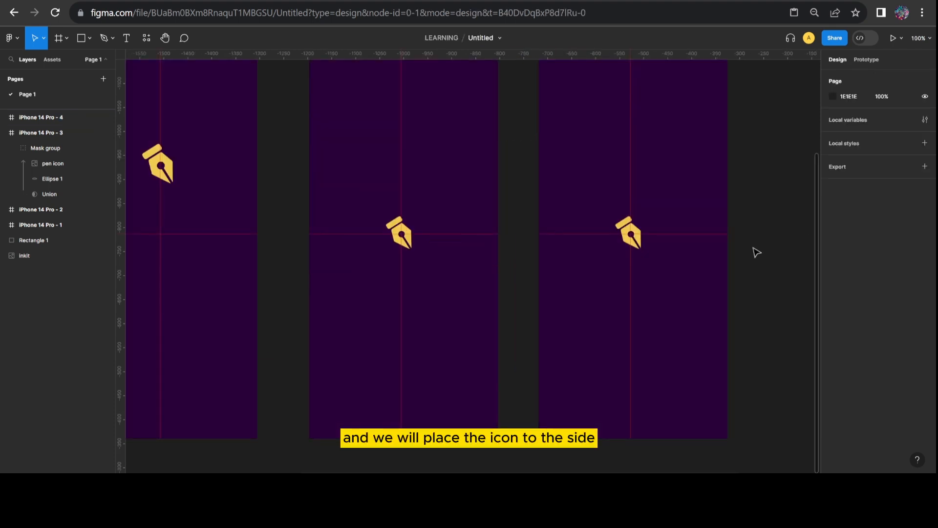
scroll(755, 248, up, 1)
scroll(524, 328, right, 3)
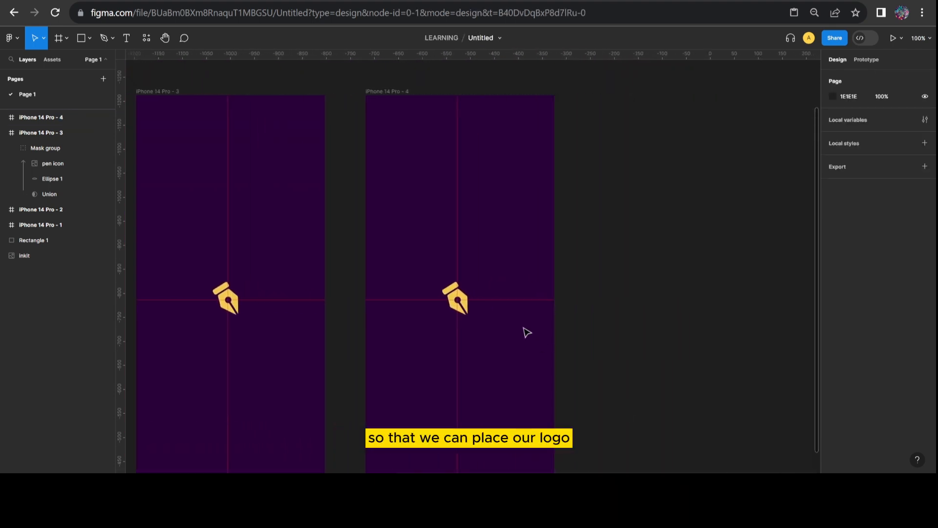
click(526, 333)
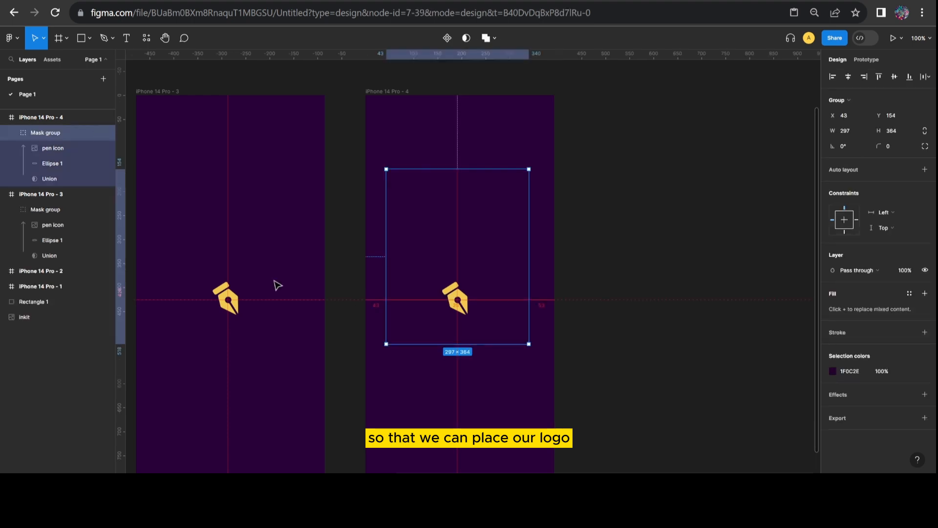
click(44, 147)
key(Left)
key(Left)
key(Left)
key(Left)
key(Left)
key(Left)
key(Left)
key(Left)
key(Left)
key(Left)
key(Left)
key(Left)
key(Left)
key(Left)
key(Left)
key(Left)
key(Left)
key(Left)
key(Left)
key(Left)
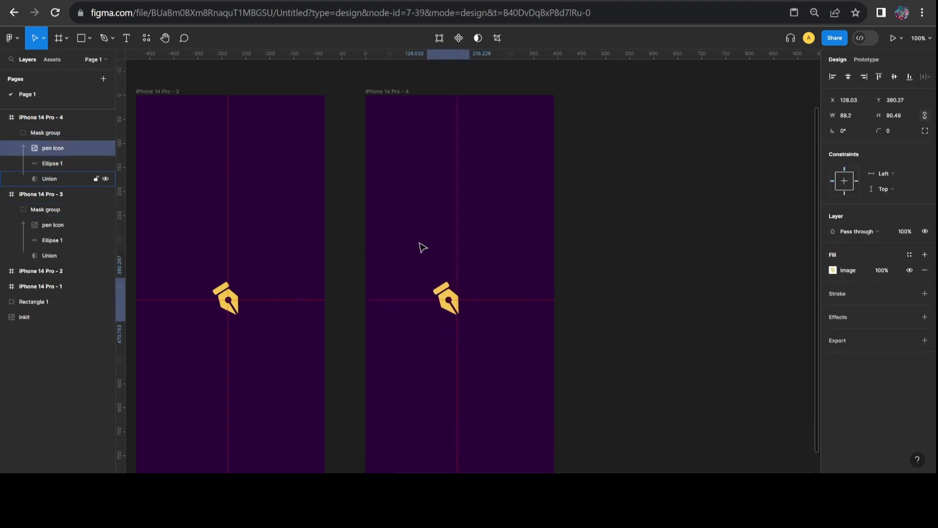
key(Left)
key(Left)
key(Left)
key(Left)
key(Left)
key(Left)
key(Left)
key(Left)
key(Left)
key(Left)
key(Left)
key(Left)
key(Left)
key(Left)
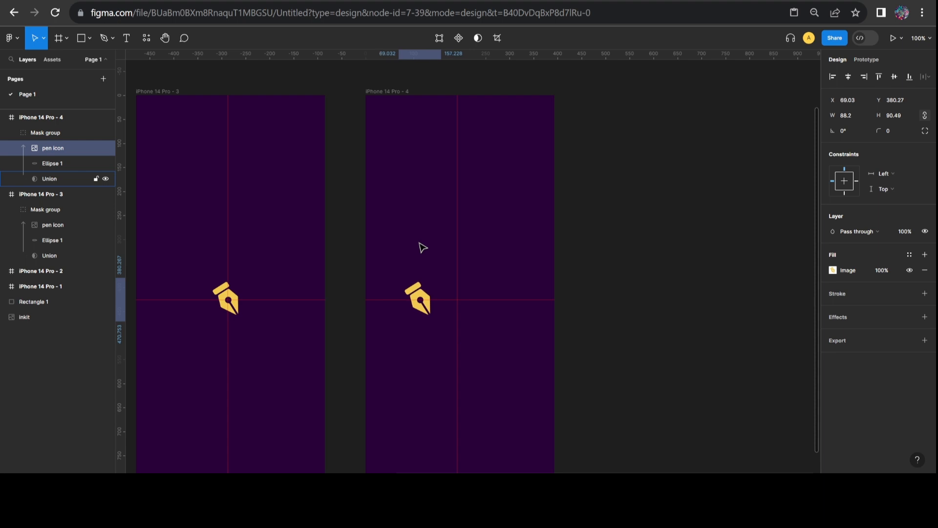
- Move the NKiT designs logo beside the fourth phone frame and wrap it in its own frame
scroll(681, 84, up, 1)
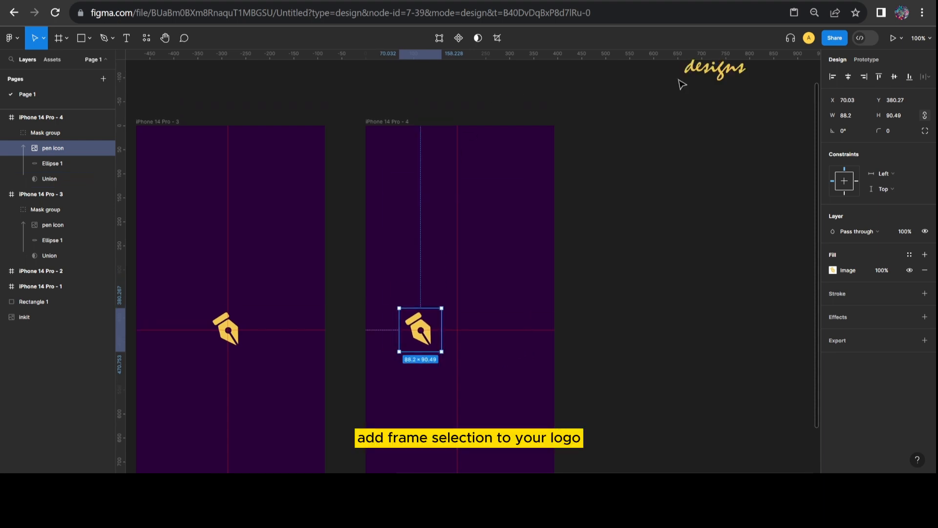
click(742, 79)
drag(738, 76, 643, 325)
right_click(642, 327)
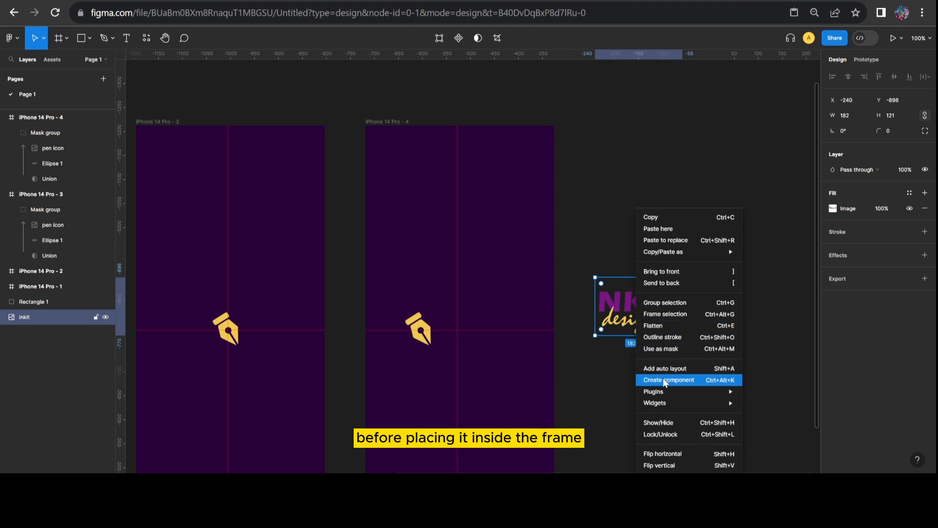
click(670, 314)
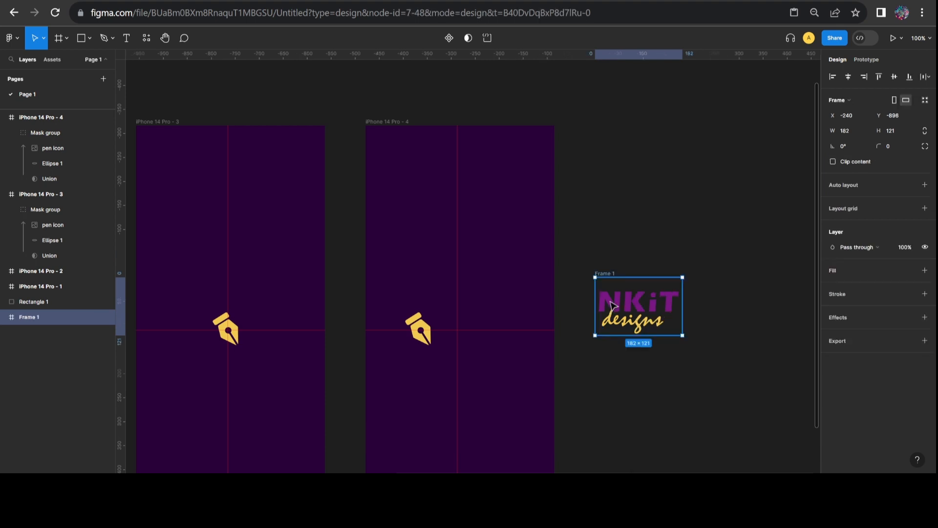
- Place the framed logo inside iPhone 14 Pro - 4, immediately right of the pen icon at X 135, Y 387
drag(613, 305, 446, 340)
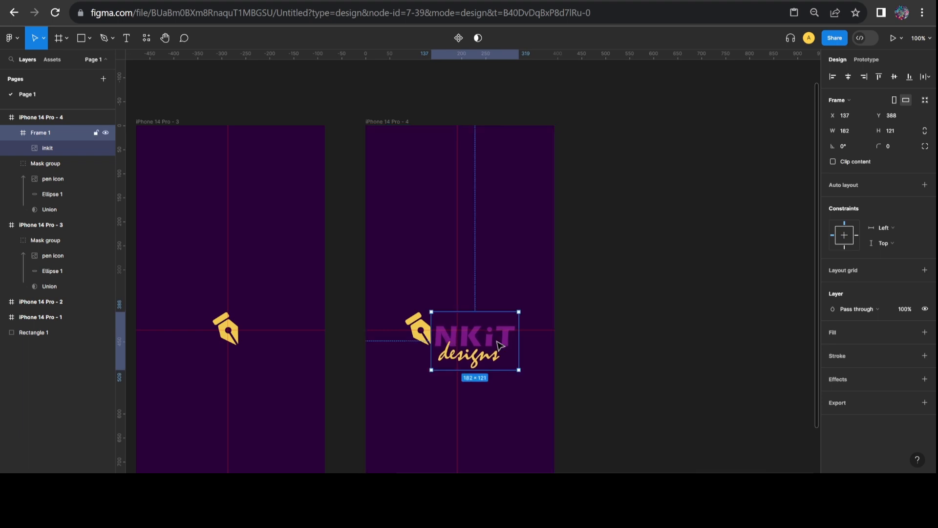
scroll(645, 331, down, 2)
click(630, 274)
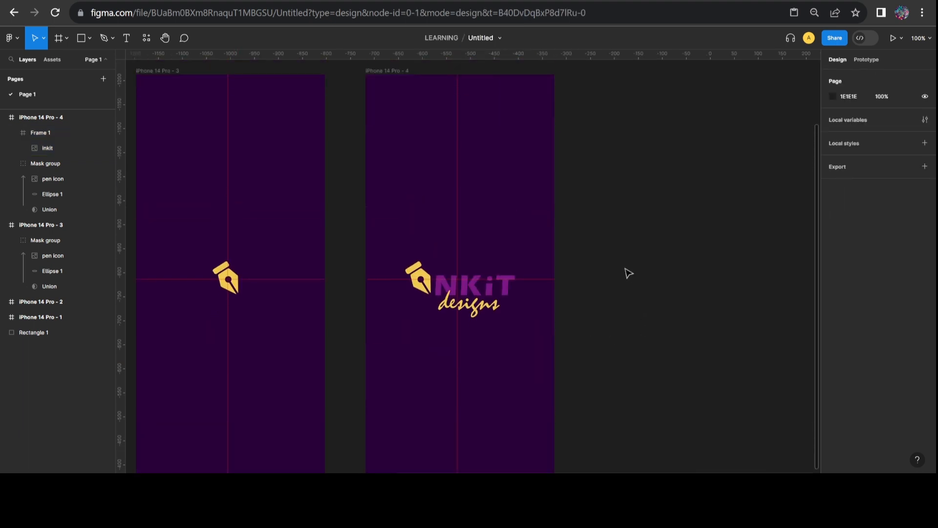
key(ctrl+plus)
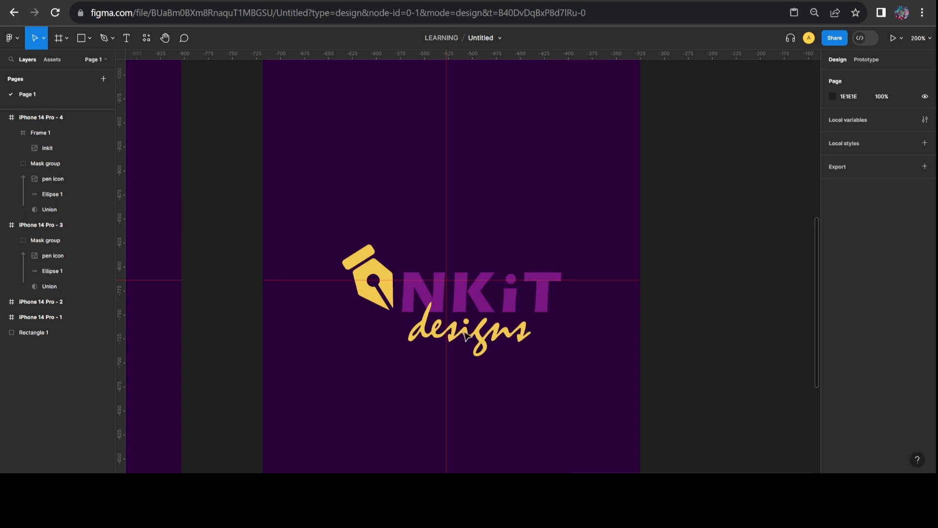
click(466, 304)
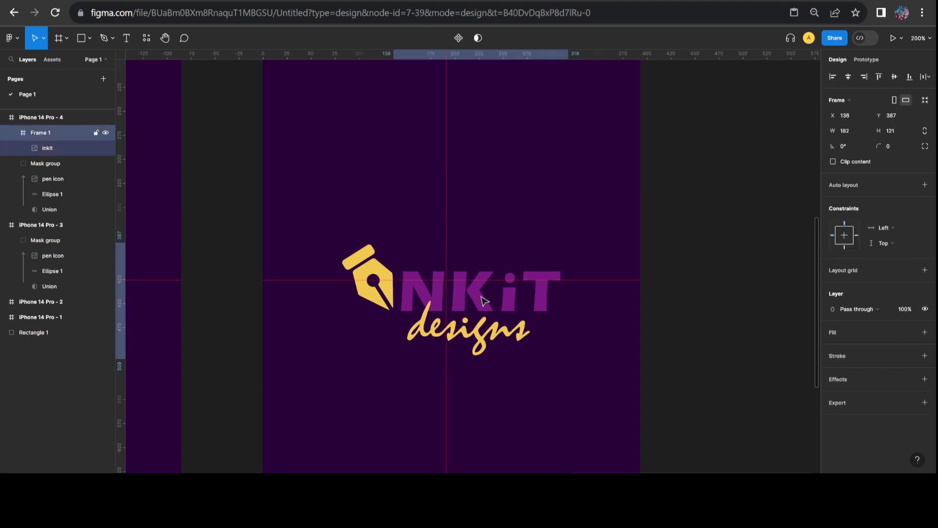
key(Left)
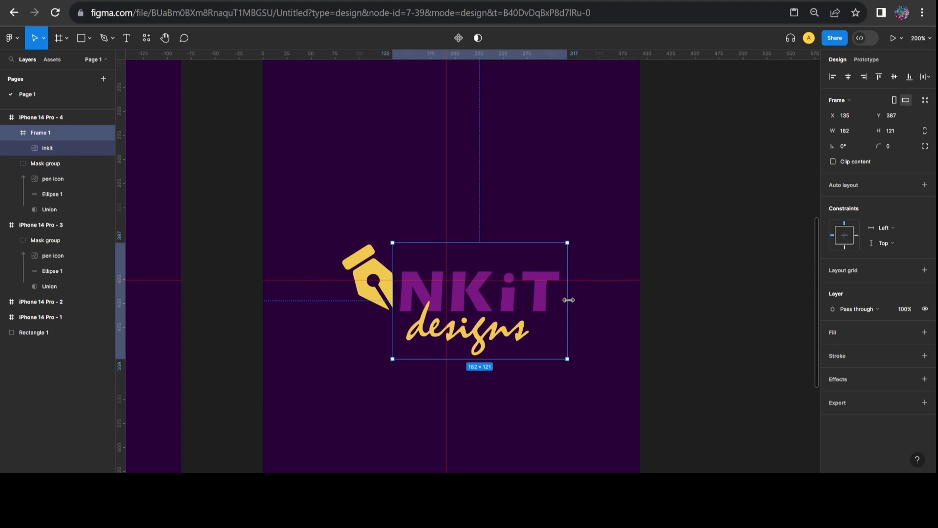
drag(568, 300, 540, 303)
key(ctrl+z)
key(ctrl+z)
key(ctrl+z)
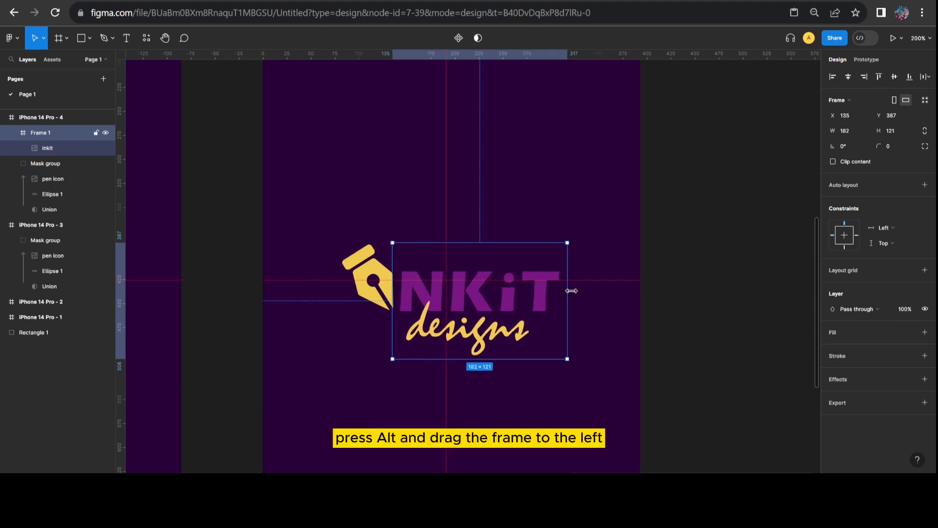
key(Escape)
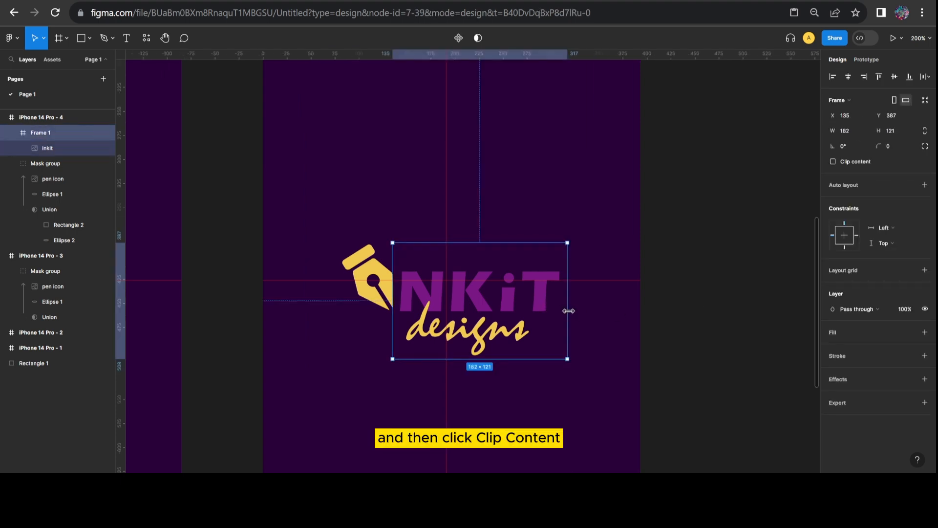
- Narrow the logo's frame from its right edge to 3 wide without scaling the logo, and turn on Clip content to hide it
drag(568, 311, 414, 315)
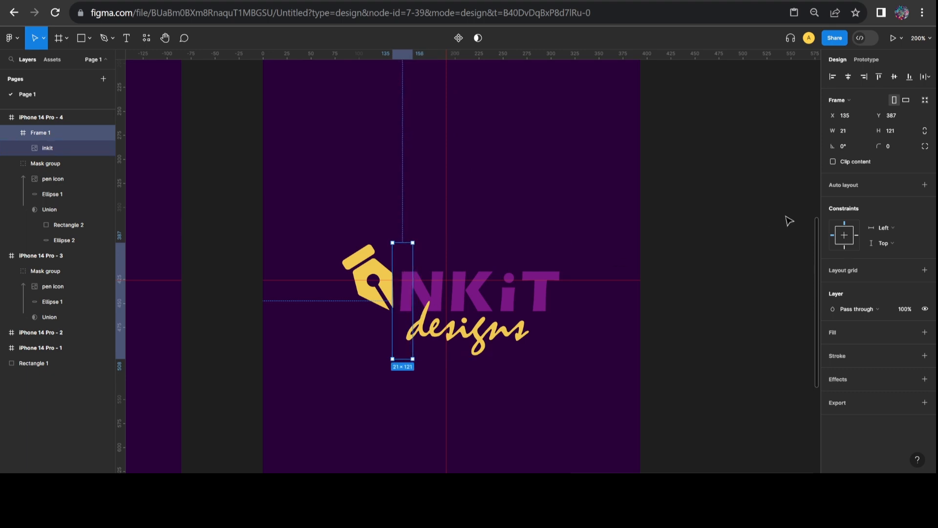
click(834, 161)
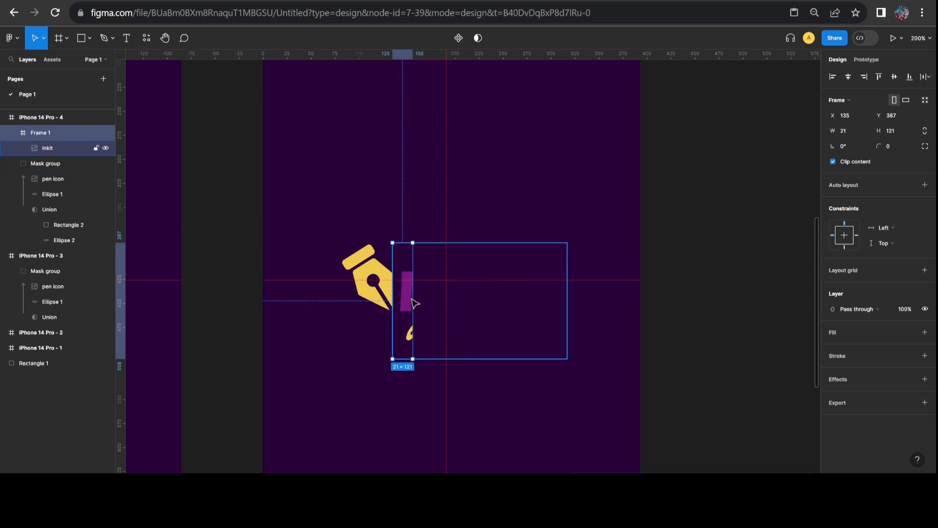
drag(411, 299, 397, 298)
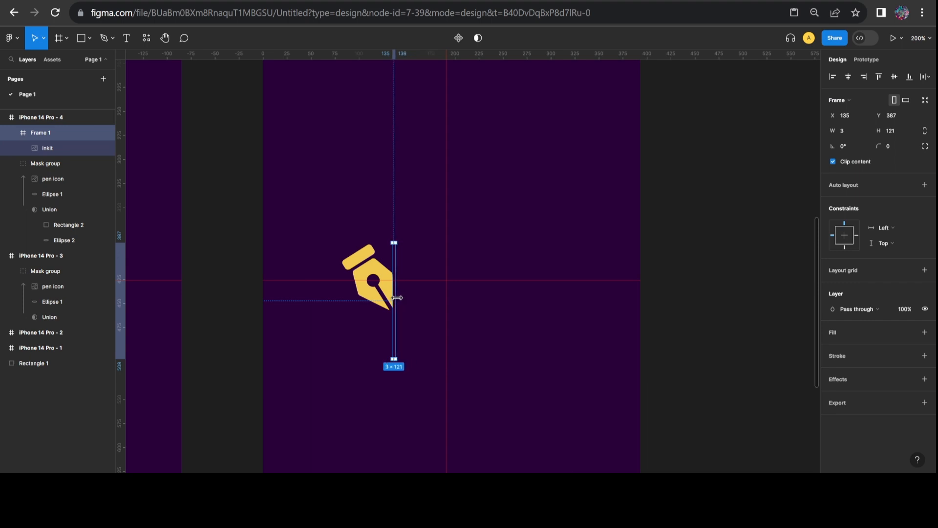
click(676, 308)
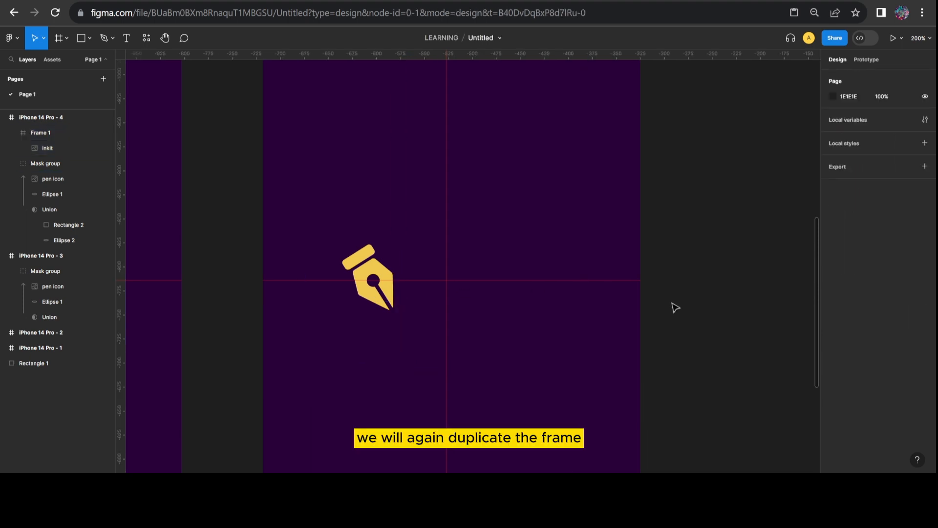
- Duplicate the iPhone 14 Pro - 4 frame to its right as the fifth frame, at X -216, Y -1212
key(minus)
key(minus)
scroll(660, 307, up, 1)
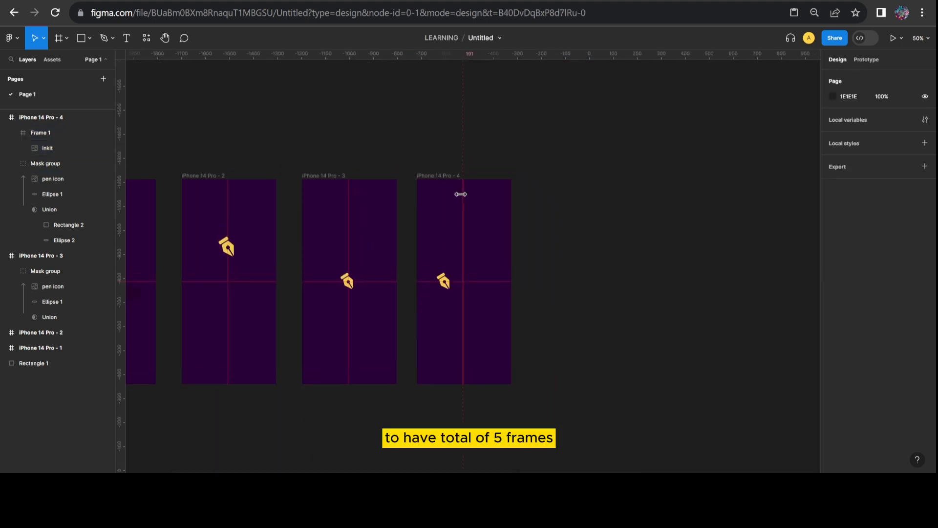
drag(445, 179, 570, 179)
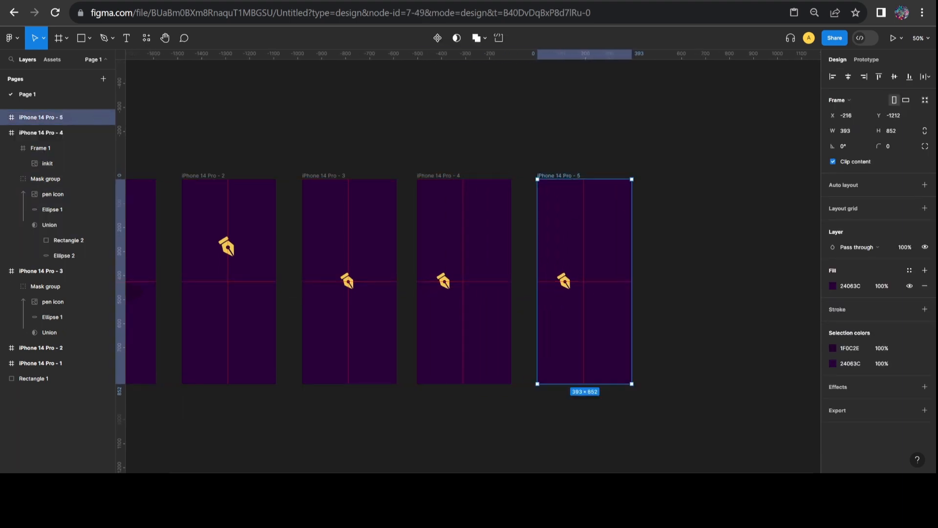
- Widen the clipped logo frame in iPhone 14 Pro - 5 from its right edge until the whole NKiT designs logo is revealed
scroll(653, 472, right, 3)
key(ctrl+equal)
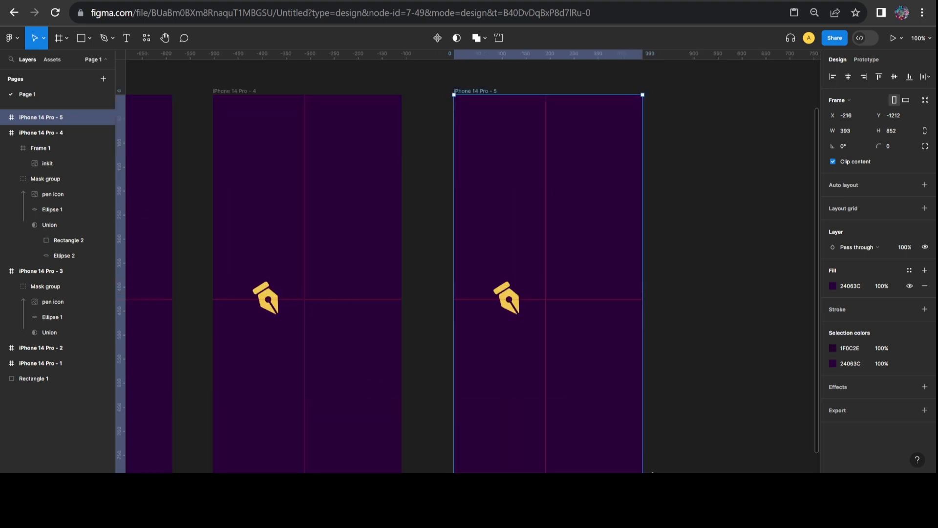
key(ctrl+equal)
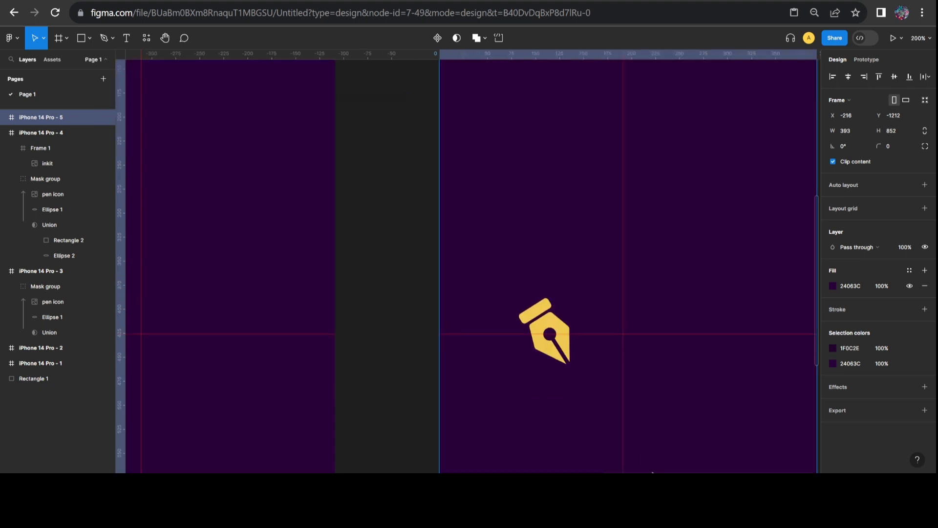
scroll(453, 272, right, 7)
scroll(424, 287, down, 2)
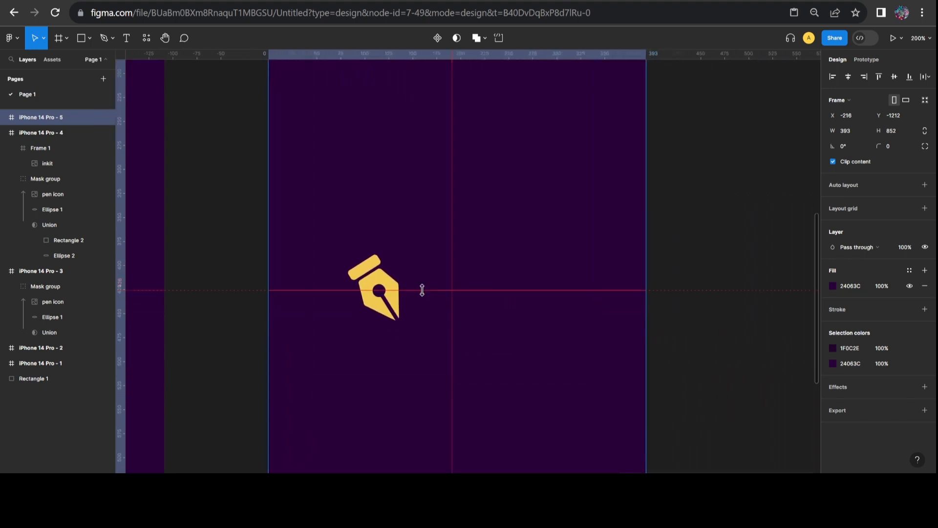
click(418, 308)
click(417, 306)
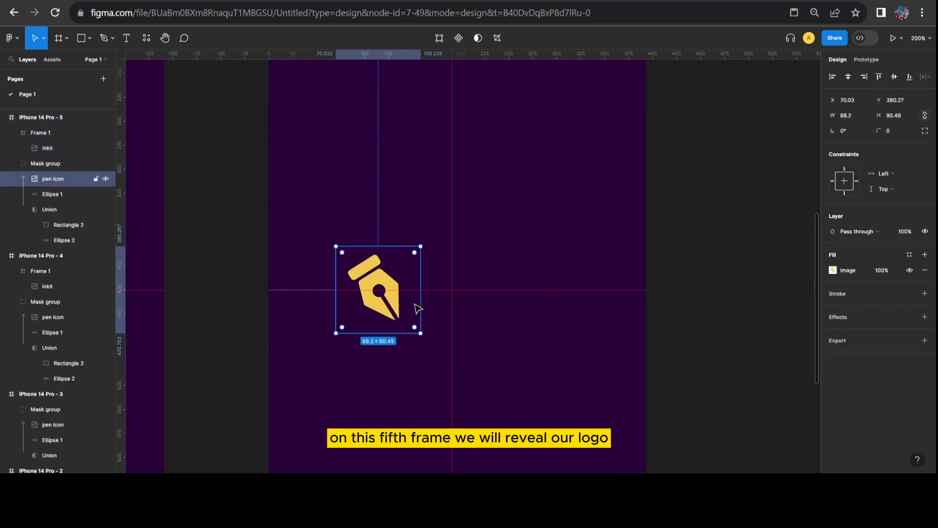
click(710, 284)
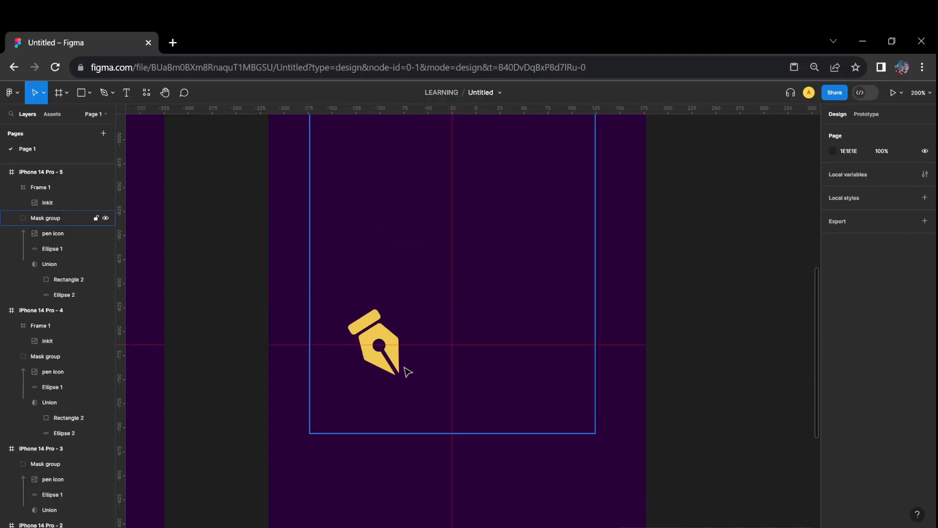
click(402, 315)
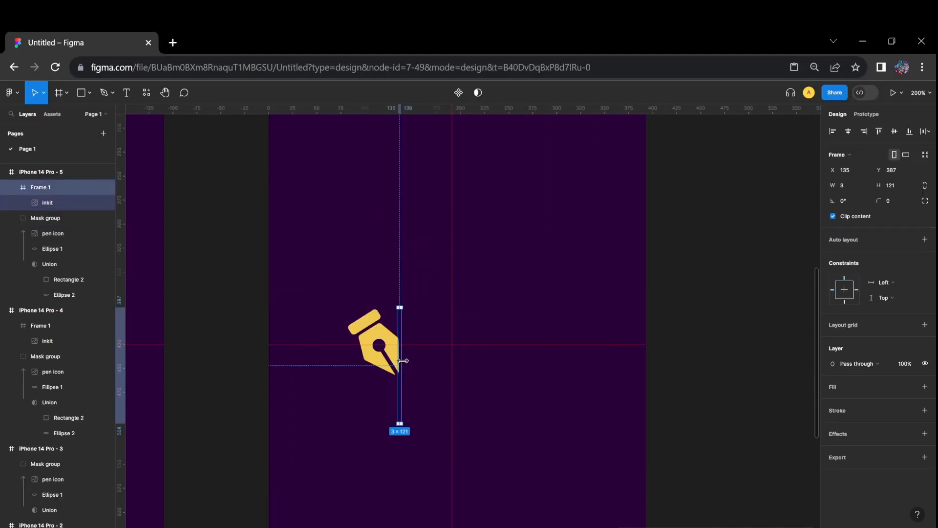
drag(403, 360, 581, 359)
click(682, 376)
key(minus)
key(minus)
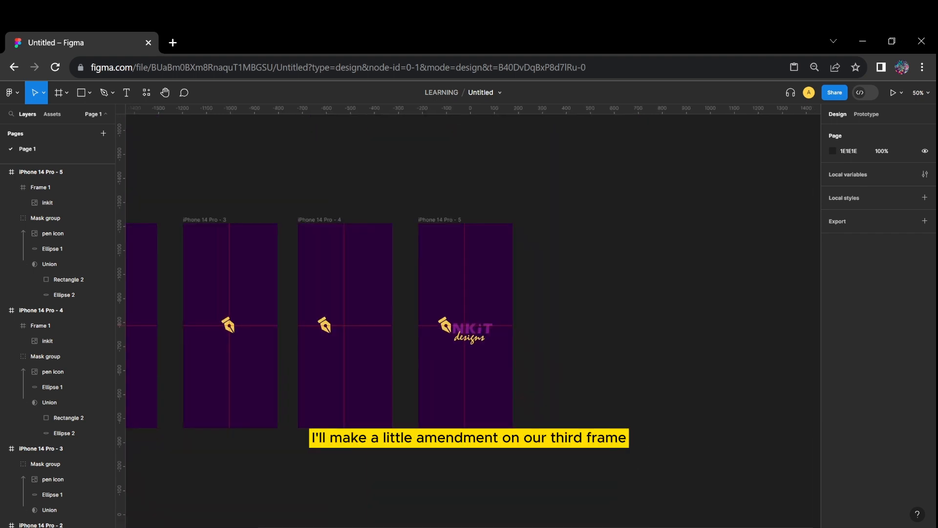
scroll(473, 267, left, 3)
scroll(473, 267, left, 6)
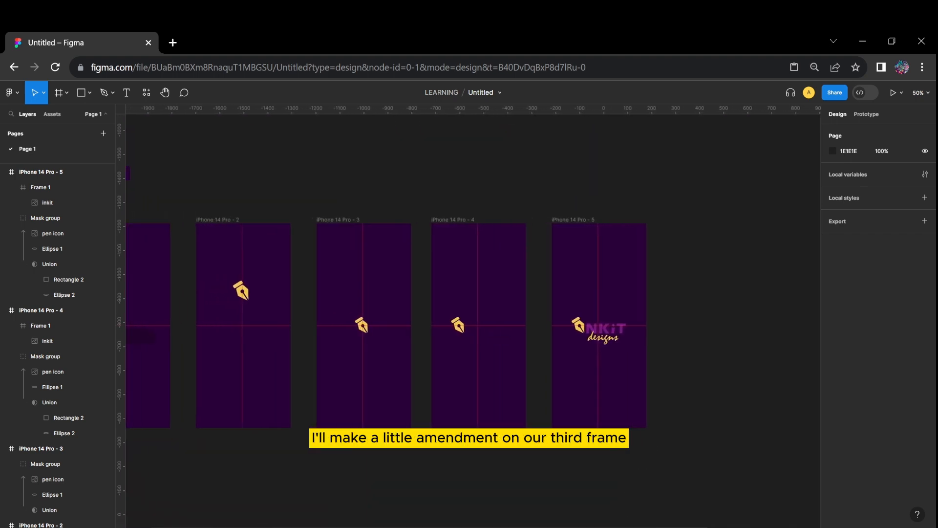
- Extend the Union mask layer in iPhone 14 Pro - 3 downward from its bottom edge to a height of about 502
scroll(432, 211, left, 3)
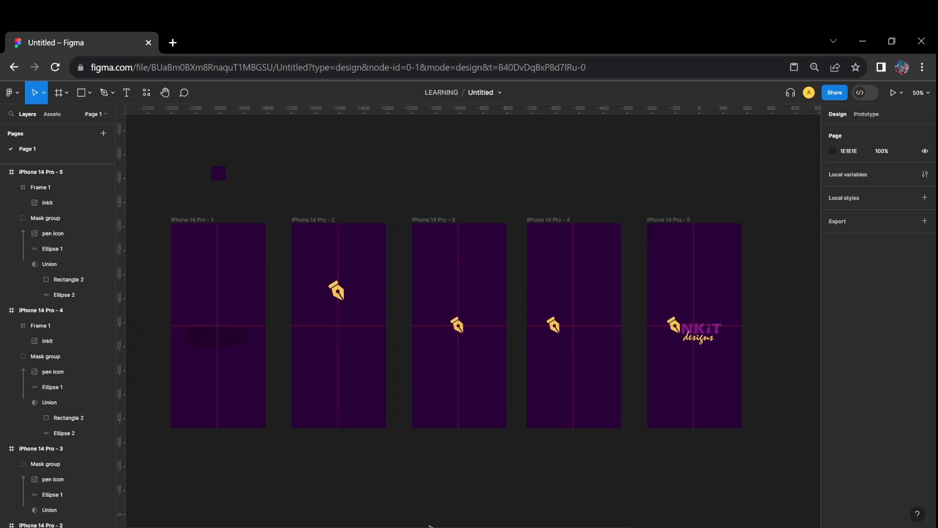
click(436, 220)
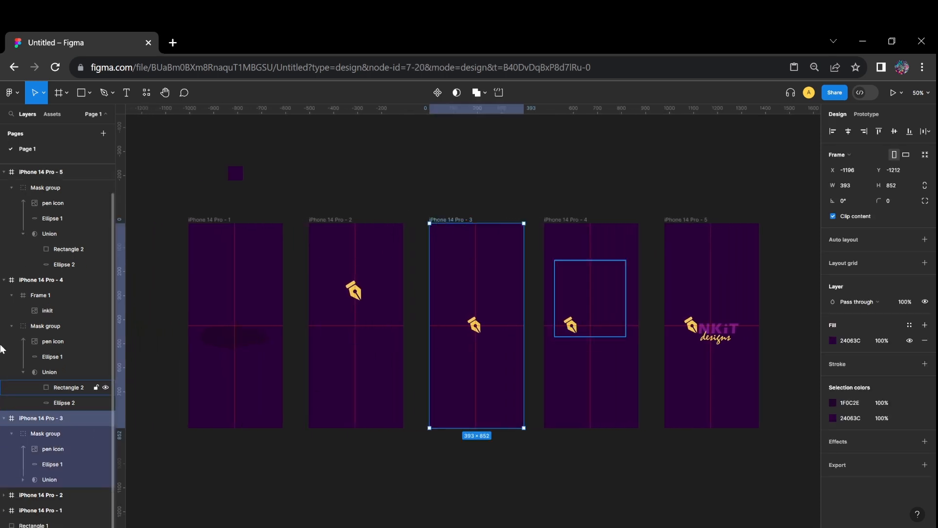
click(4, 280)
click(3, 172)
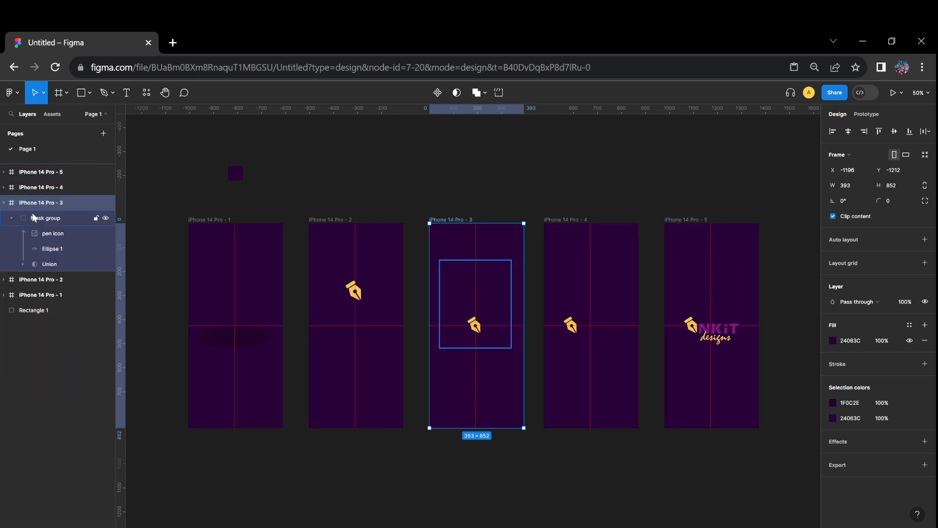
click(49, 268)
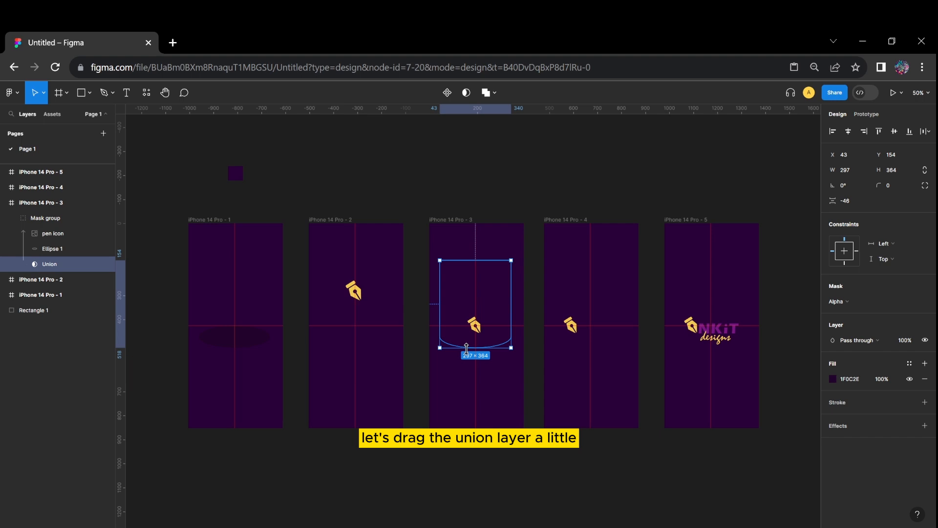
drag(466, 348, 466, 362)
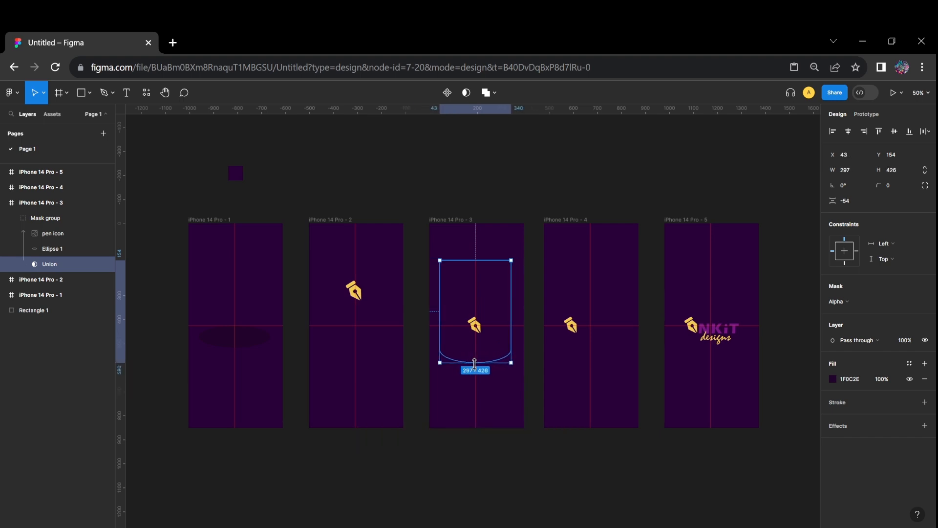
drag(476, 364, 476, 381)
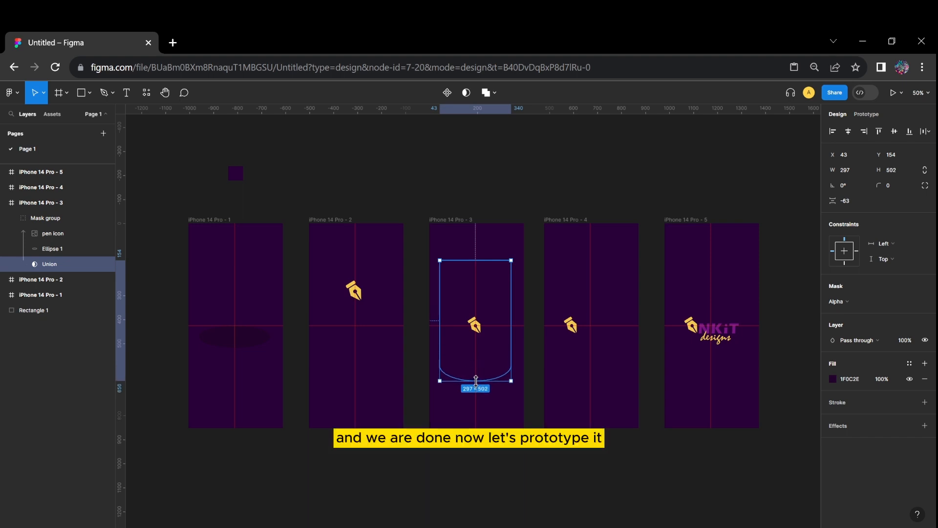
click(567, 477)
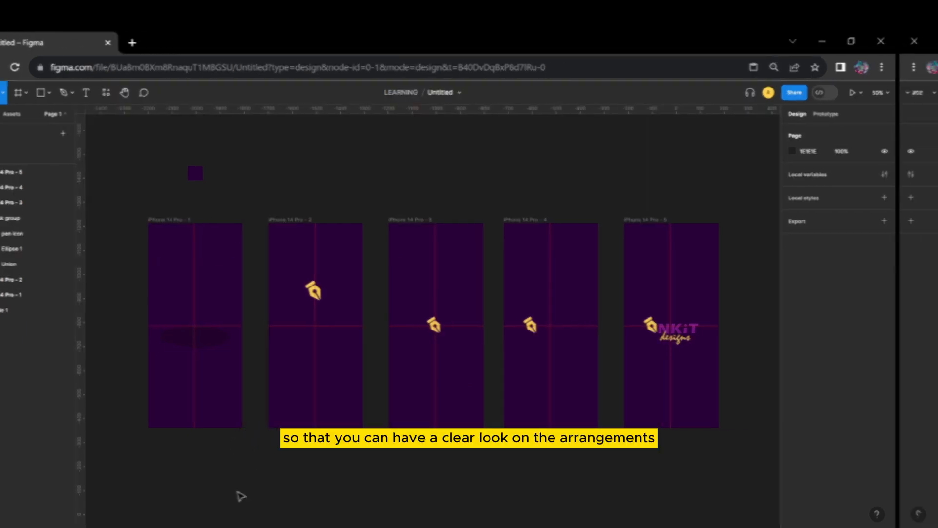
- Connect iPhone 14 Pro - 1 to iPhone 14 Pro - 2 as a prototype interaction triggered after a delay of 500 ms
click(214, 219)
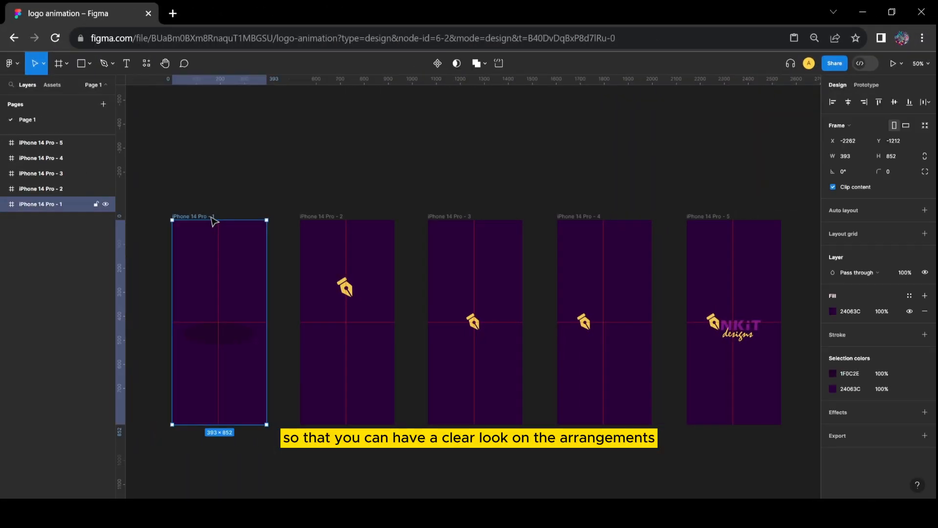
click(867, 85)
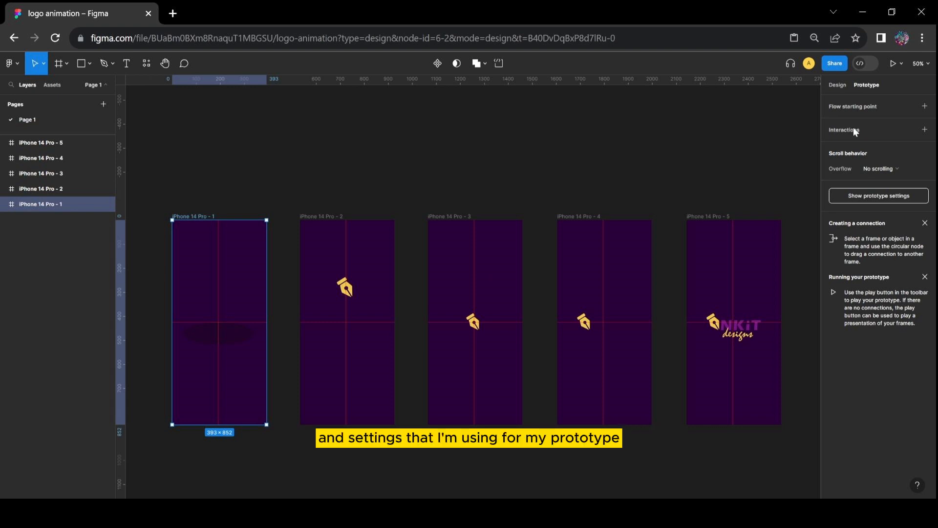
mouse_move(275, 326)
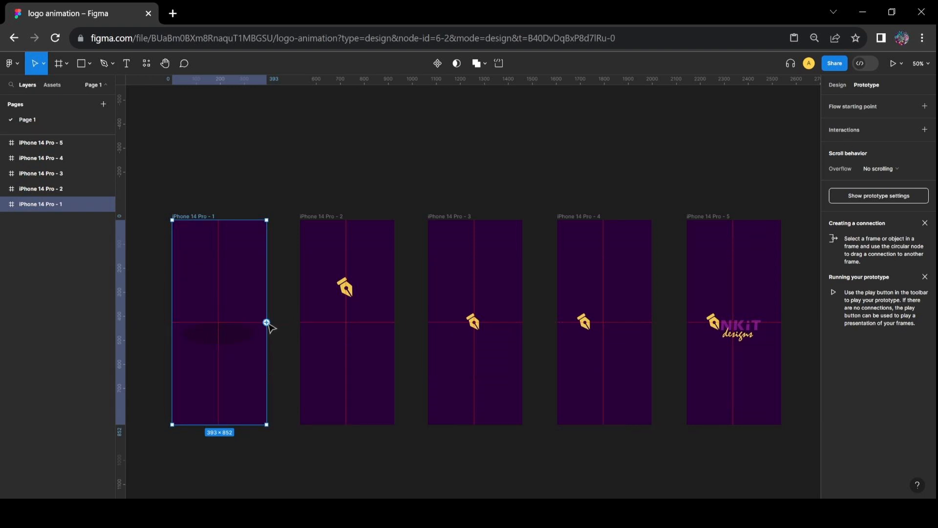
drag(267, 323, 443, 151)
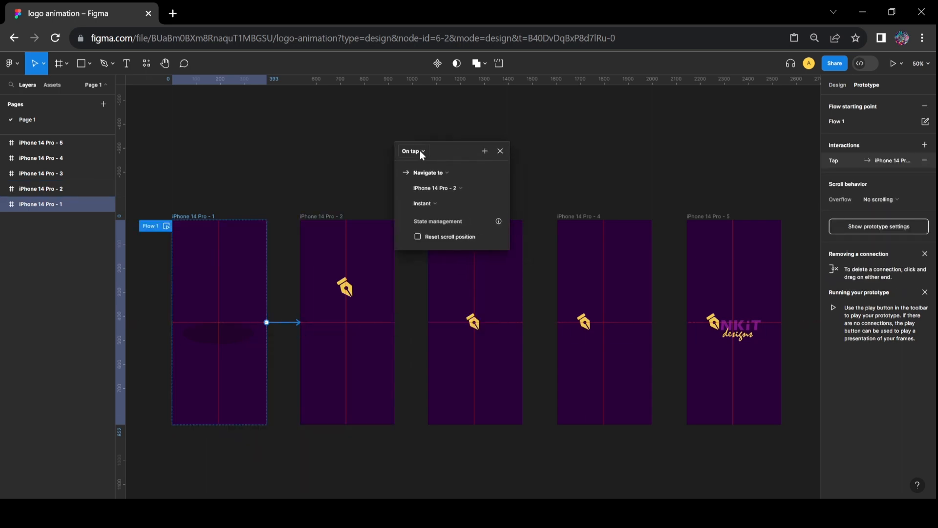
click(420, 151)
click(426, 270)
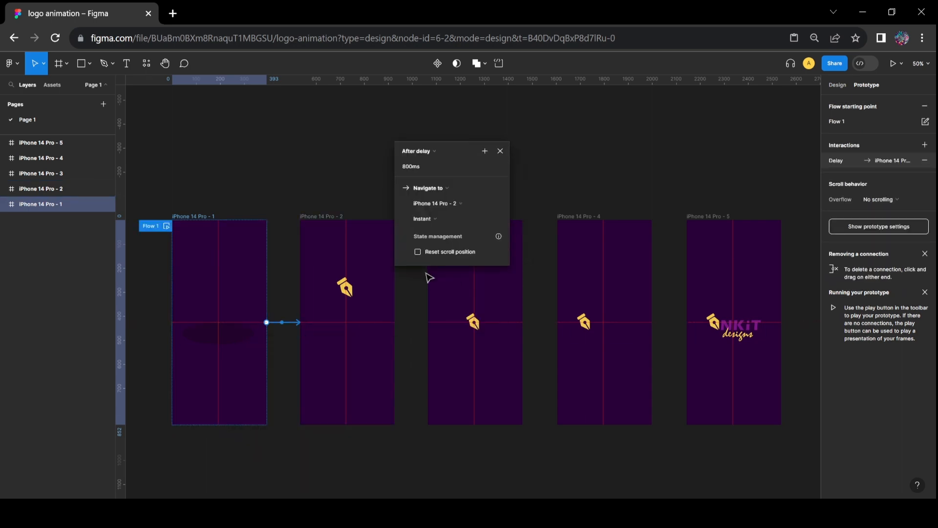
click(416, 166)
- Set the first transition to Smart animate with a custom bezier of about 1, -0.01, 0, 1 and a 1500 ms duration
click(447, 216)
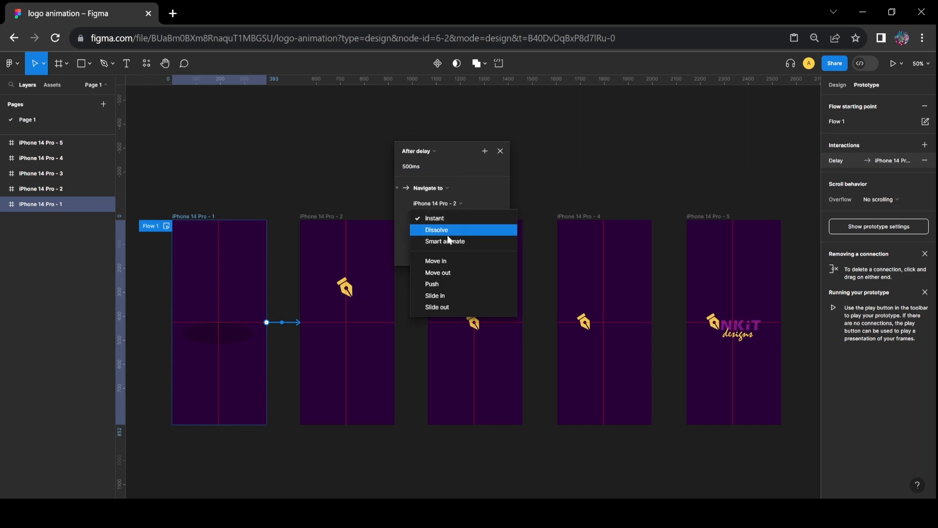
click(448, 242)
click(449, 233)
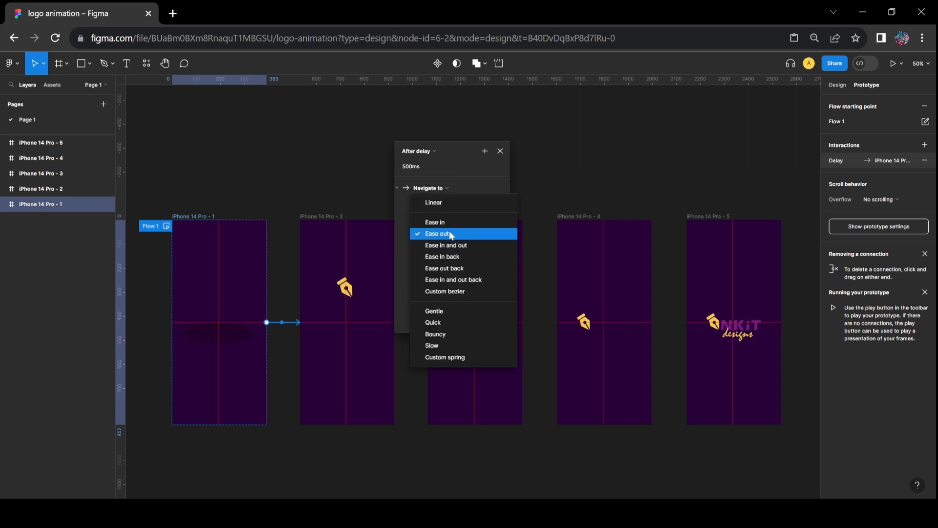
click(451, 290)
drag(463, 269, 419, 266)
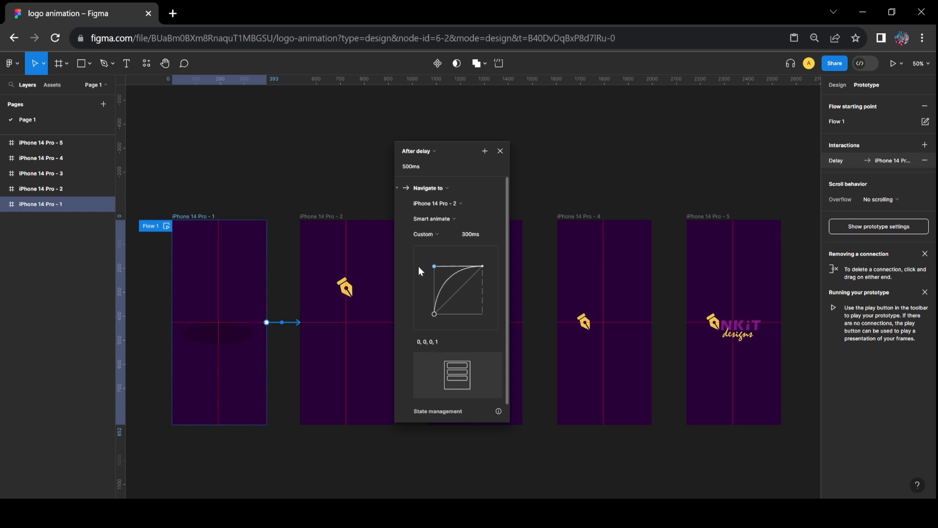
drag(437, 312, 491, 314)
click(477, 233)
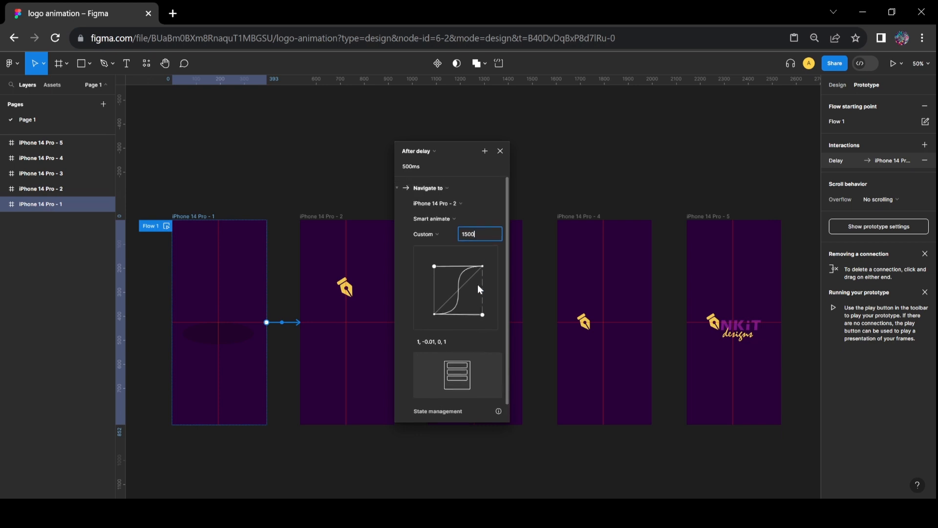
click(540, 168)
- Connect iPhone 14 Pro - 2 to iPhone 14 Pro - 3 with an After delay trigger
click(329, 217)
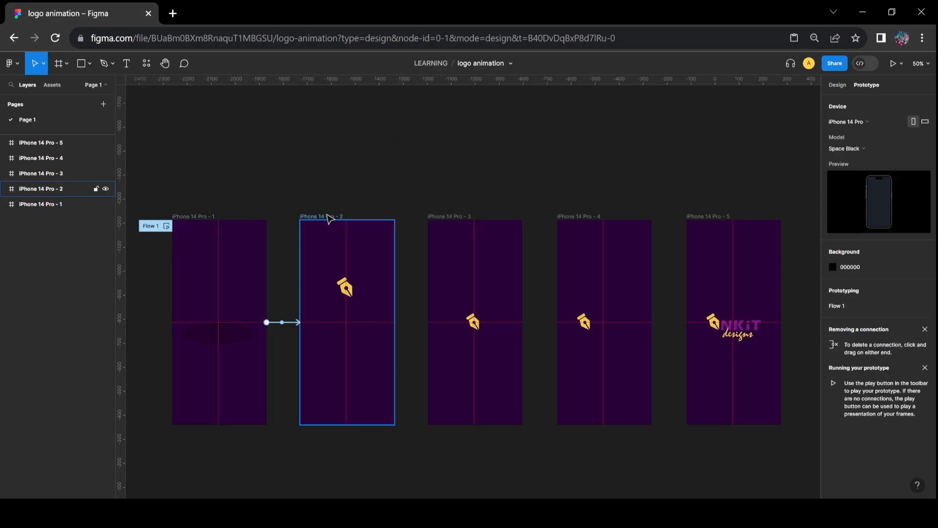
drag(395, 323, 432, 326)
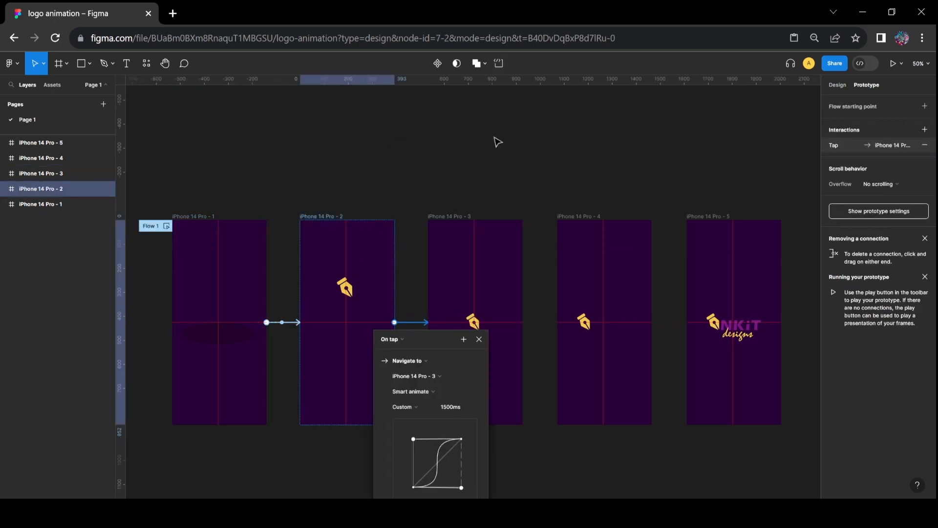
click(448, 140)
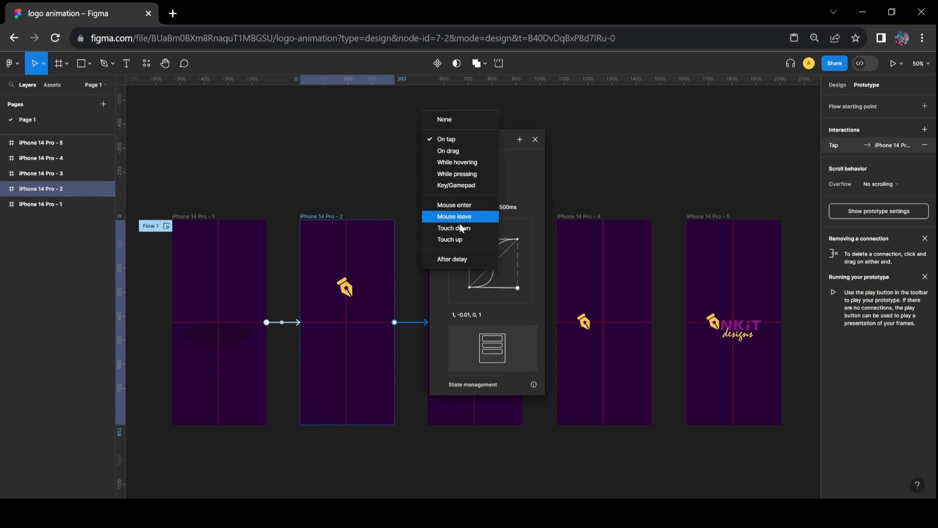
click(465, 263)
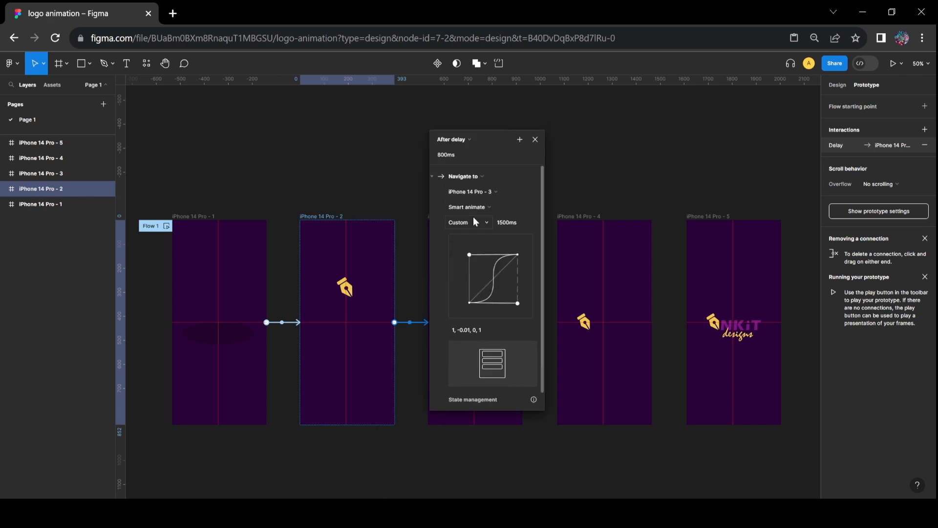
- Give the iPhone 14 Pro - 2 interaction a 1 ms delay and a custom spring with damping 7 and duration 1750 ms
click(473, 221)
click(475, 242)
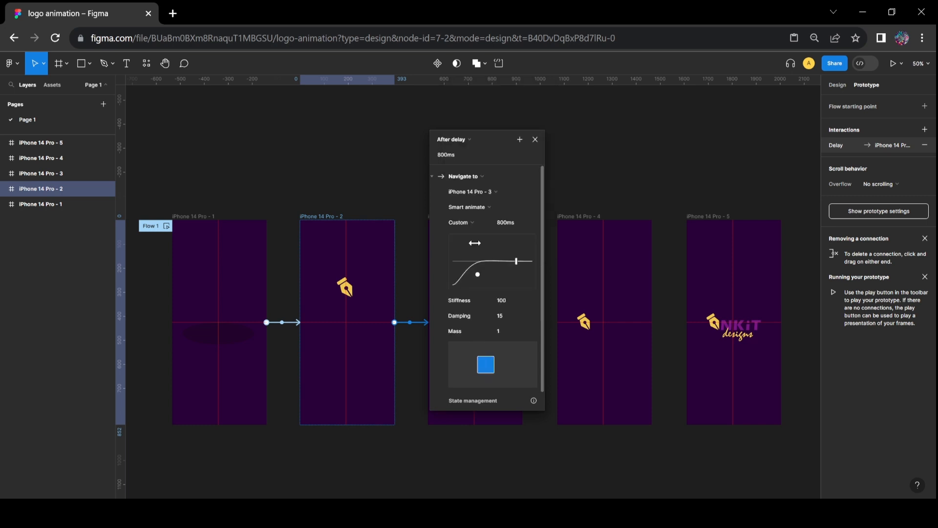
click(460, 157)
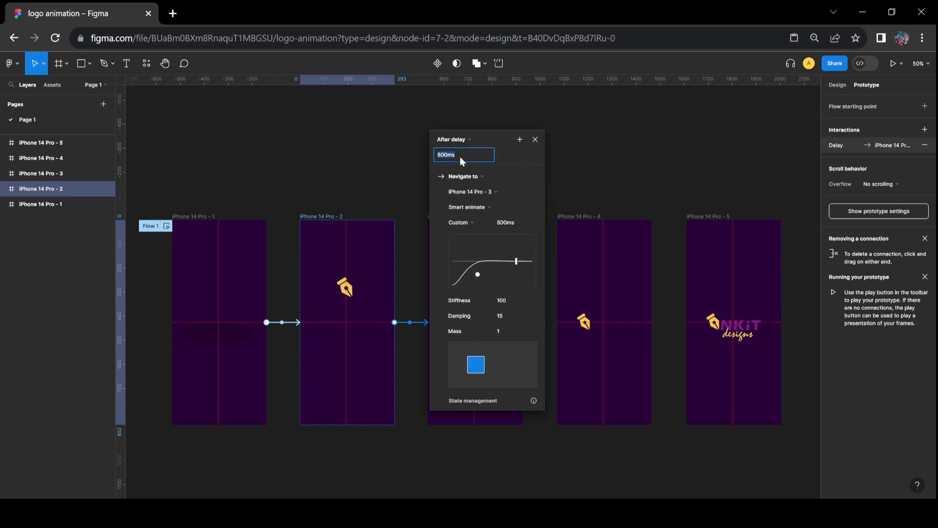
key(Return)
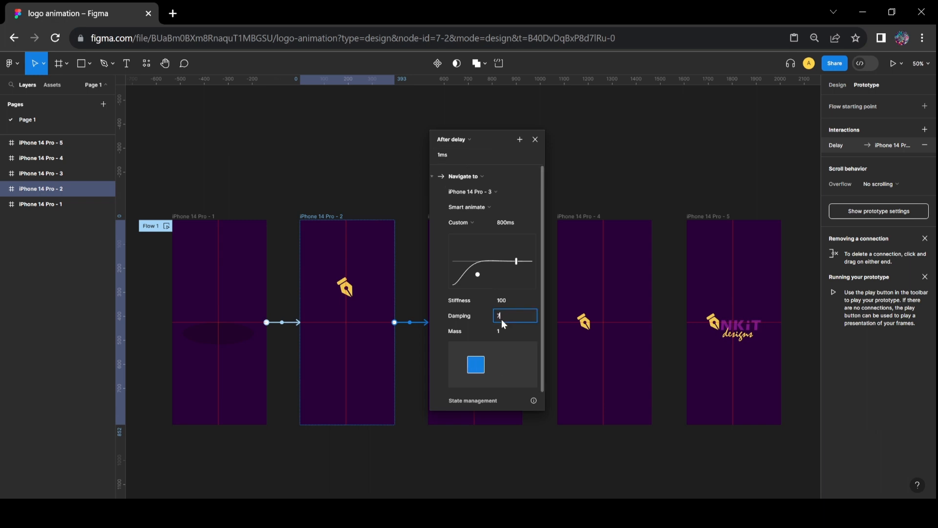
key(Return)
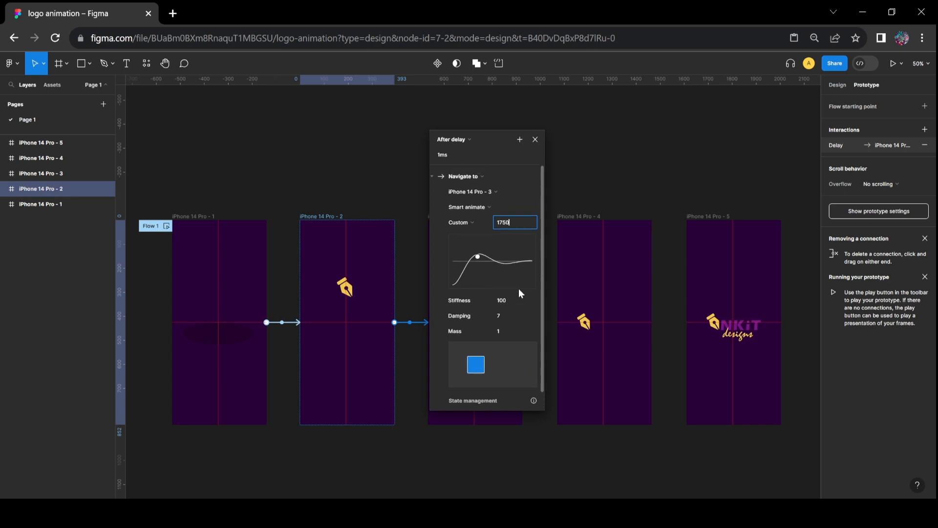
click(574, 174)
- Connect iPhone 14 Pro - 3 to iPhone 14 Pro - 4, triggered after a delay of 1 ms
click(462, 223)
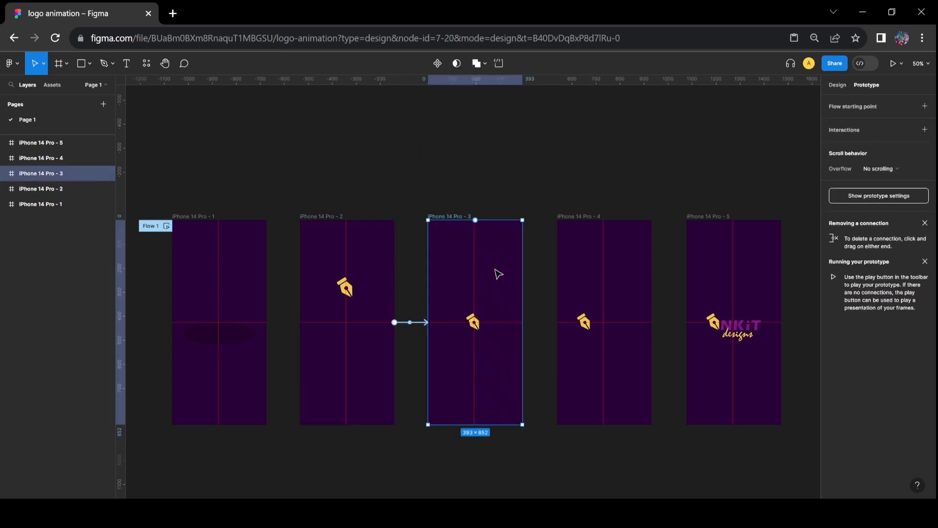
drag(523, 323, 584, 325)
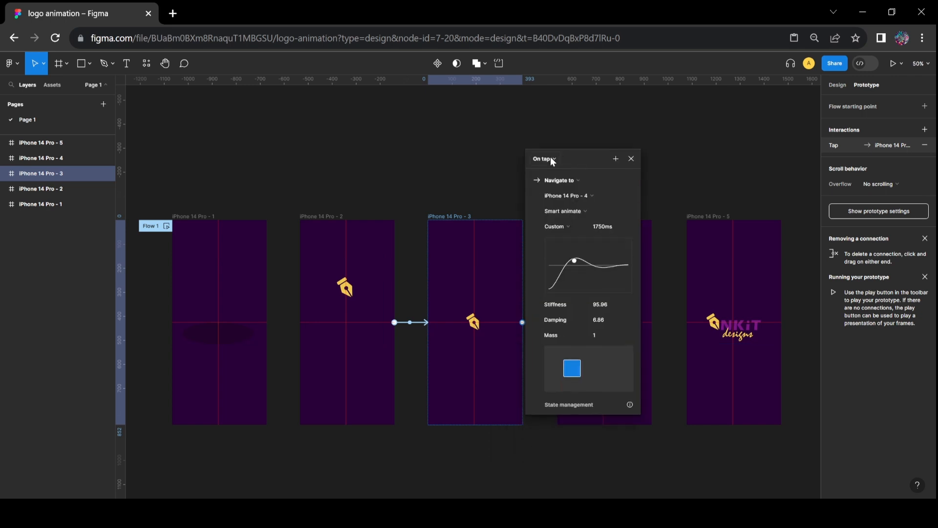
click(549, 160)
click(554, 283)
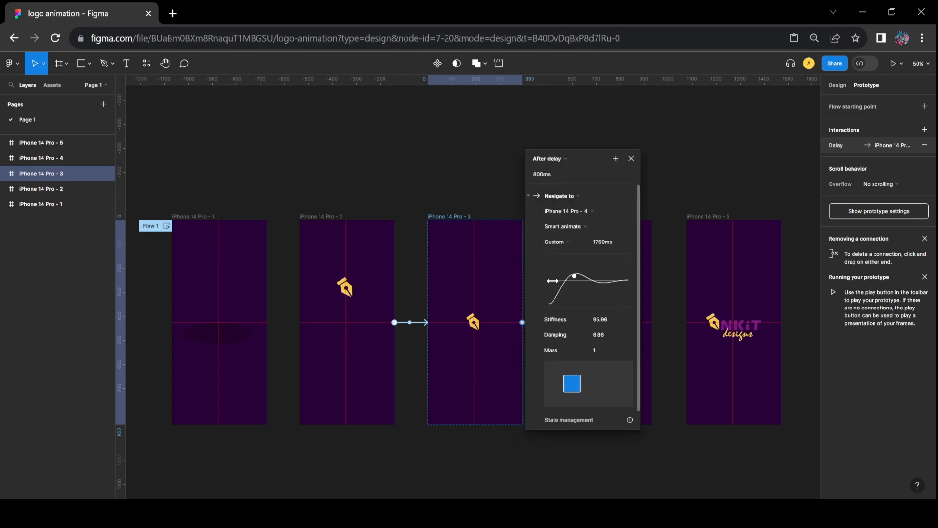
click(550, 175)
- Set the easing of the iPhone 14 Pro - 3 transition to Quick with a 600 ms duration
click(580, 247)
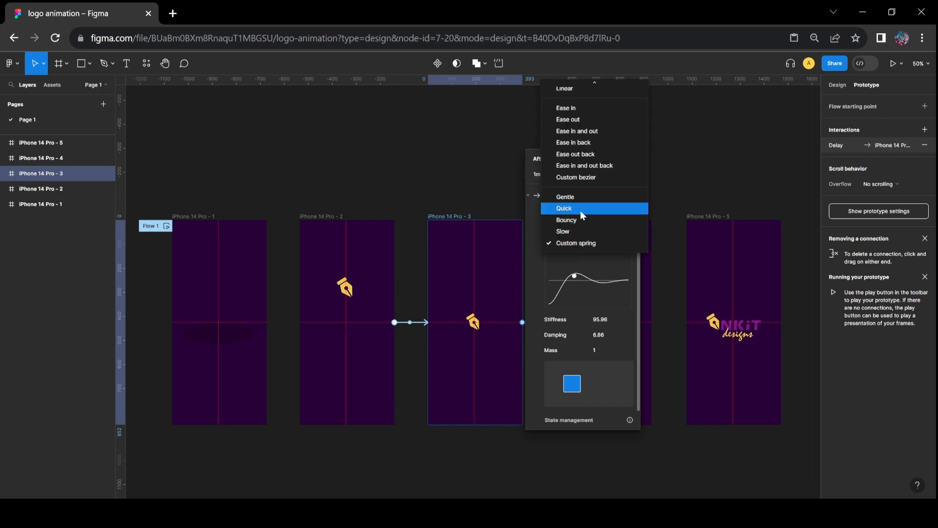
click(579, 211)
click(601, 242)
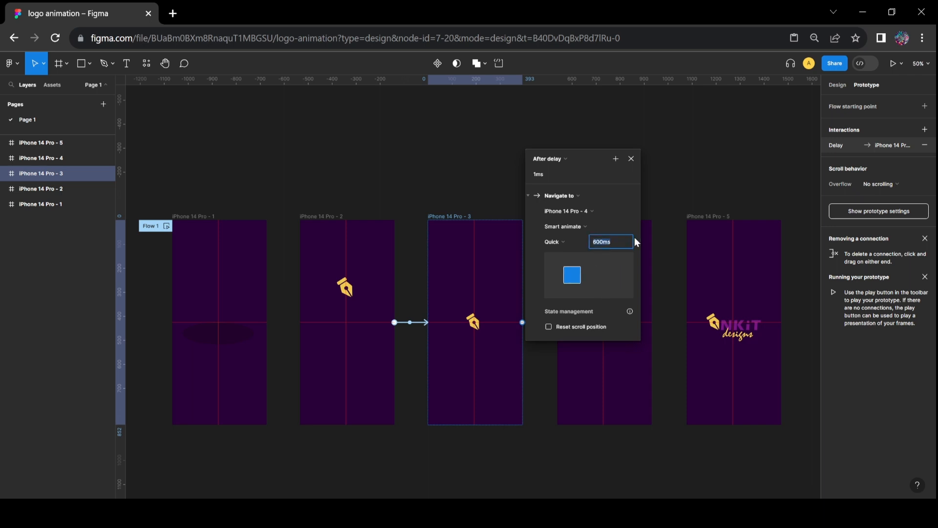
click(670, 239)
- Connect iPhone 14 Pro - 4 to iPhone 14 Pro - 5 with an After delay trigger
click(600, 222)
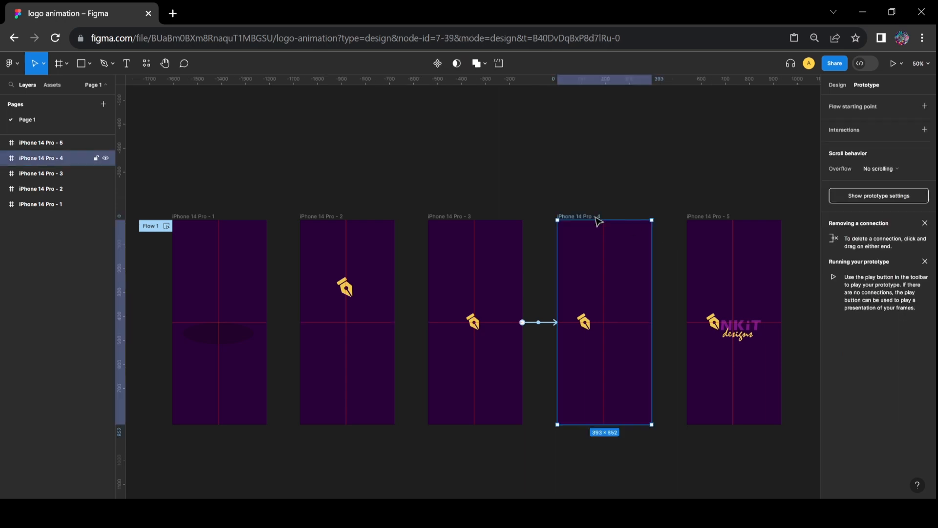
drag(653, 322, 691, 337)
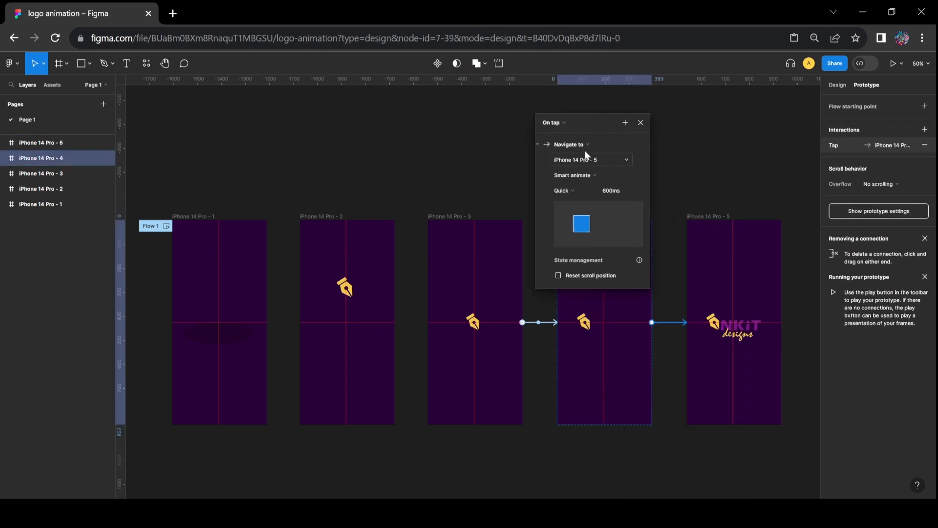
click(559, 124)
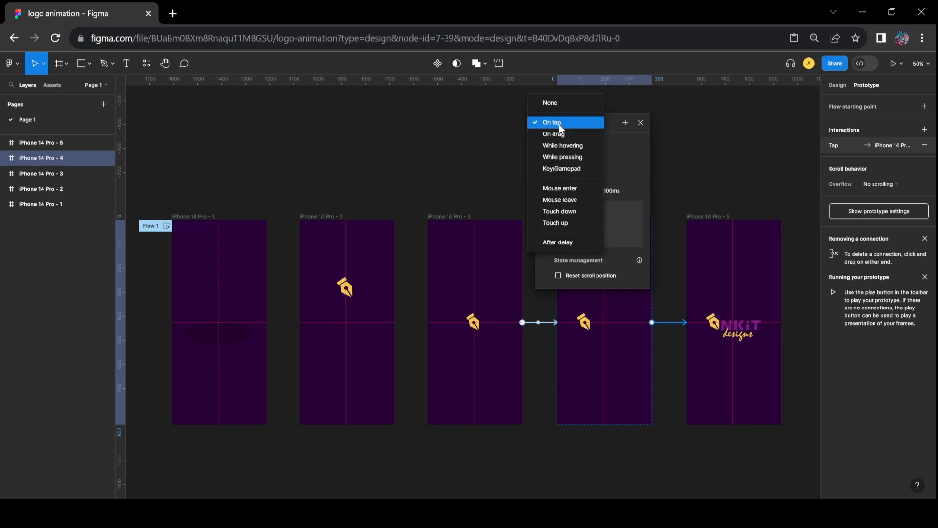
click(564, 246)
- Set the easing of the iPhone 14 Pro - 4 transition to Gentle with a 1200 ms duration
click(617, 206)
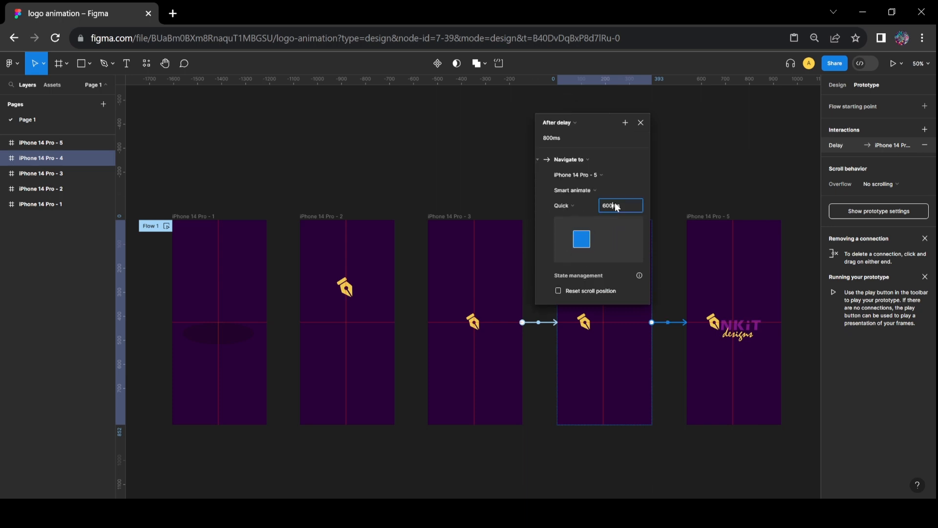
text(1)
click(583, 210)
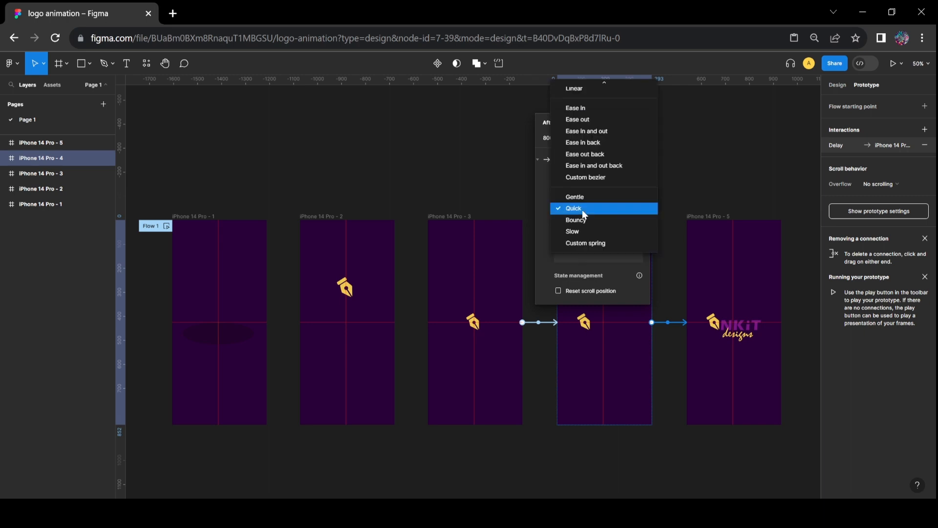
click(593, 195)
click(612, 206)
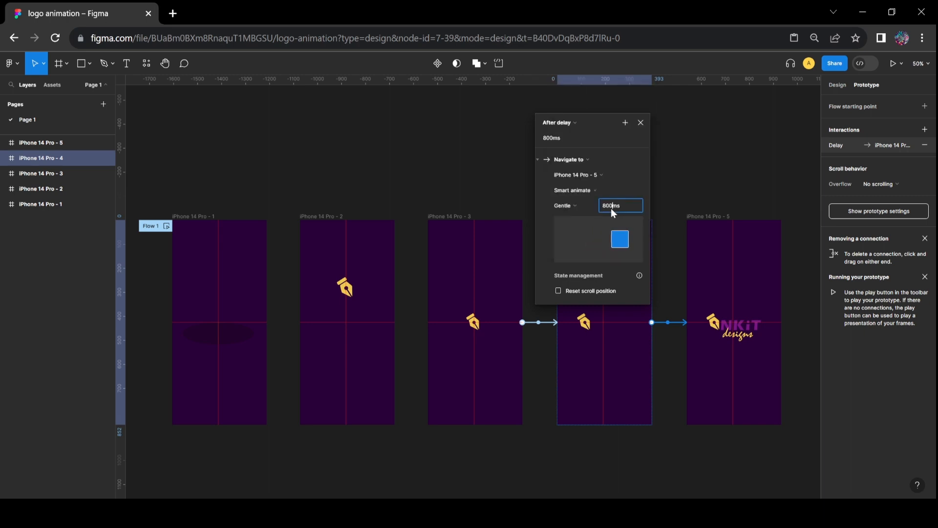
text(1200)
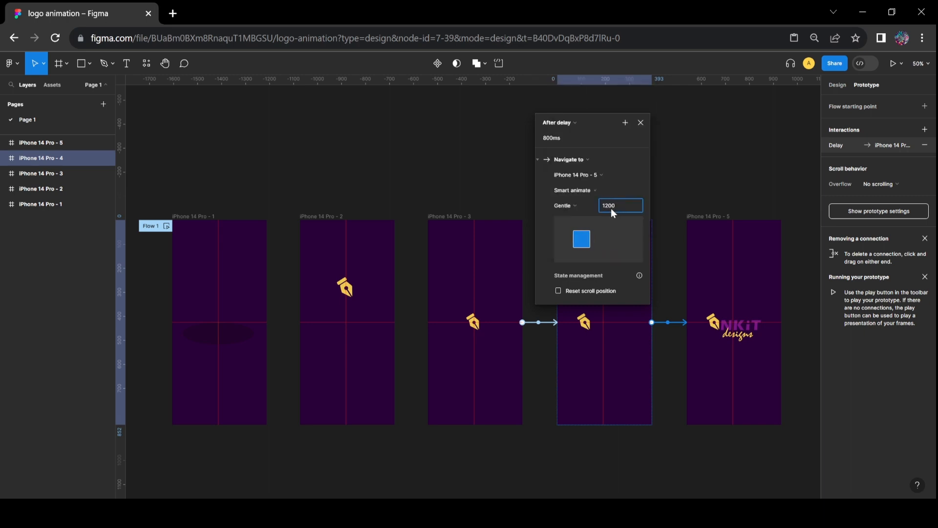
- Set the trigger delay of the iPhone 14 Pro - 4 interaction to 1 ms and deselect the frame
click(550, 142)
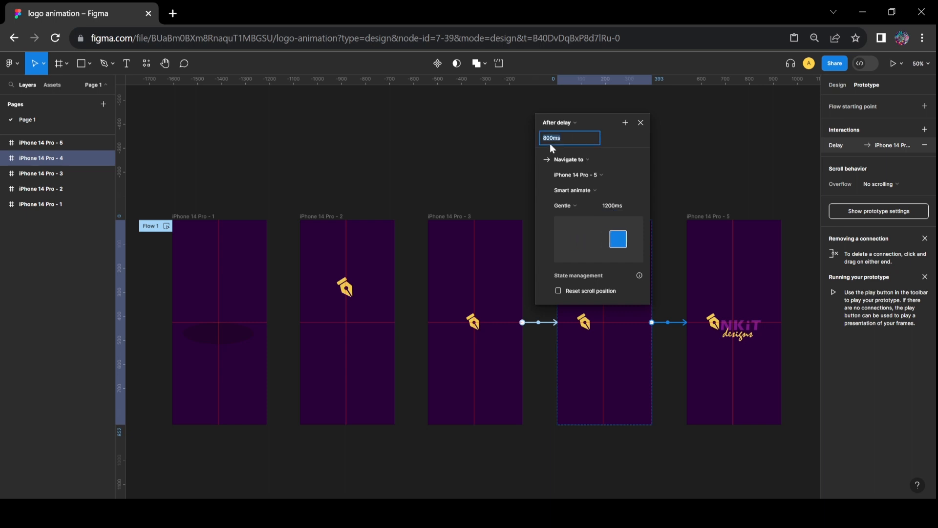
text(1)
key(Return)
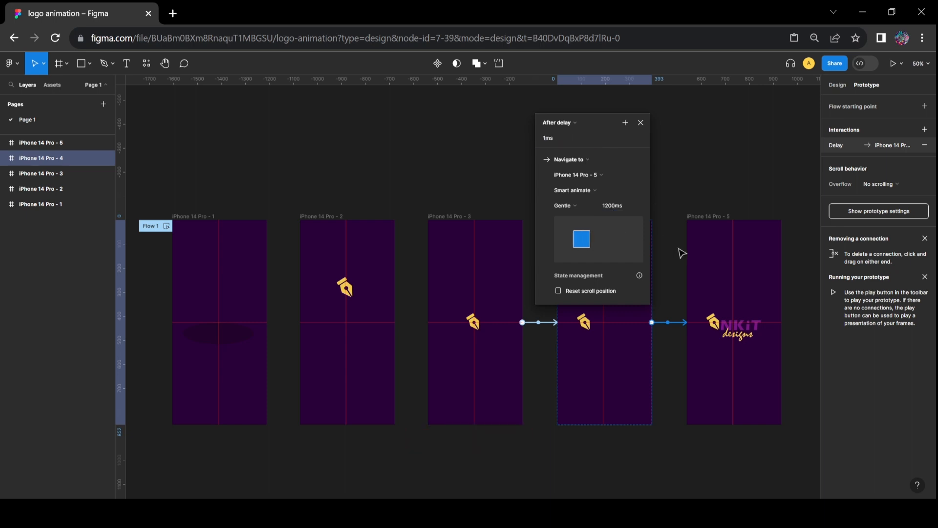
click(707, 155)
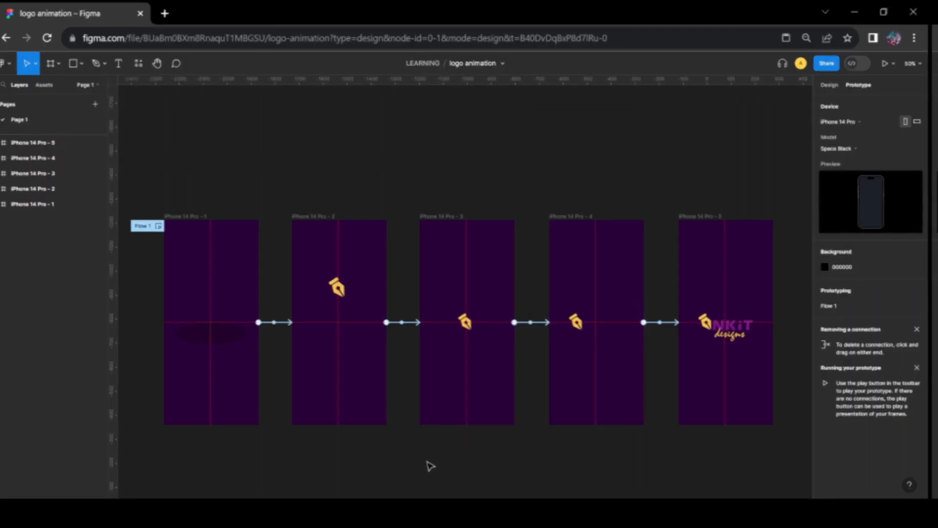